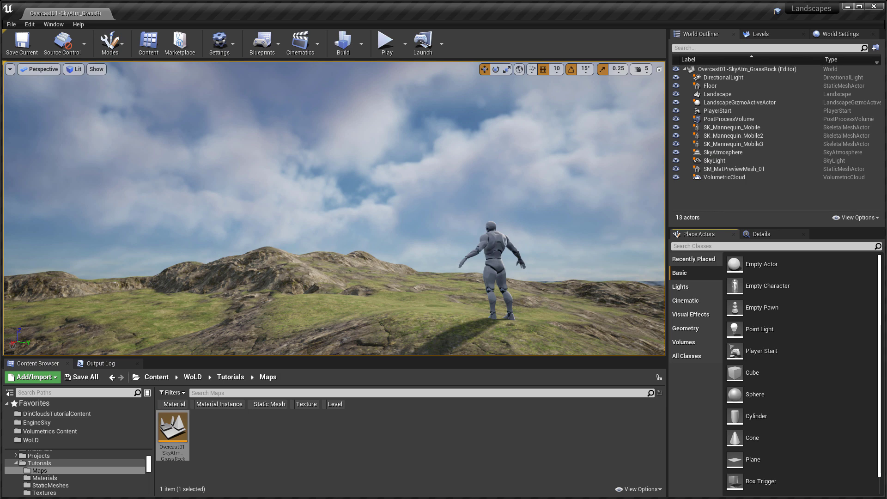
# Examine the terrain around the mannequin, frame the whole Landscape actor in the view, and show the actor details.
pyautogui.moveTo(442, 172); pyautogui.dragTo(397, 203, button='right')
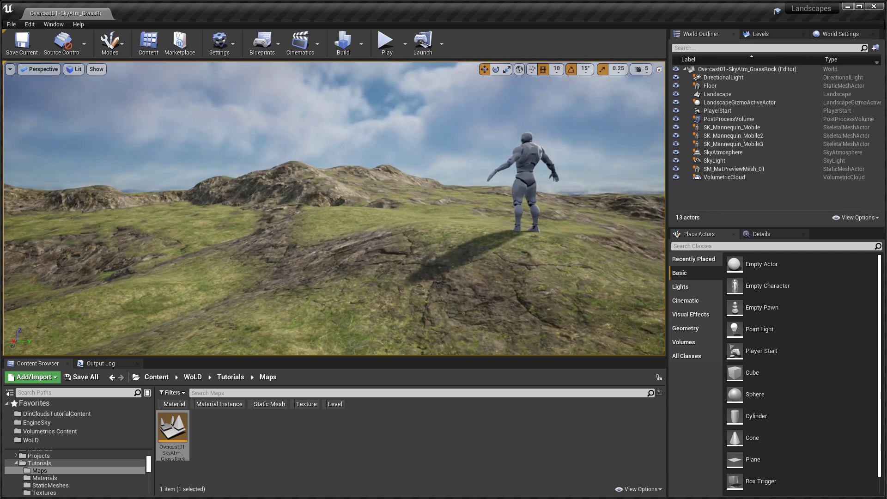
pyautogui.click(418, 254)
pyautogui.press('f')
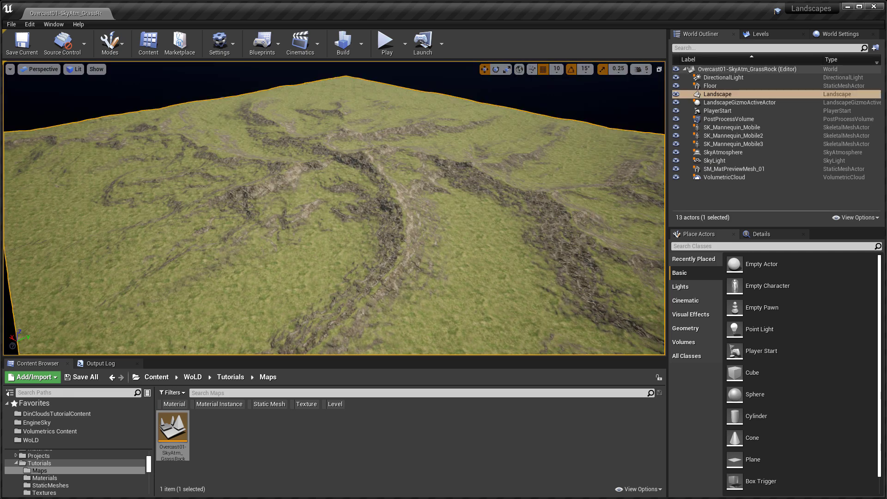
pyautogui.click(763, 234)
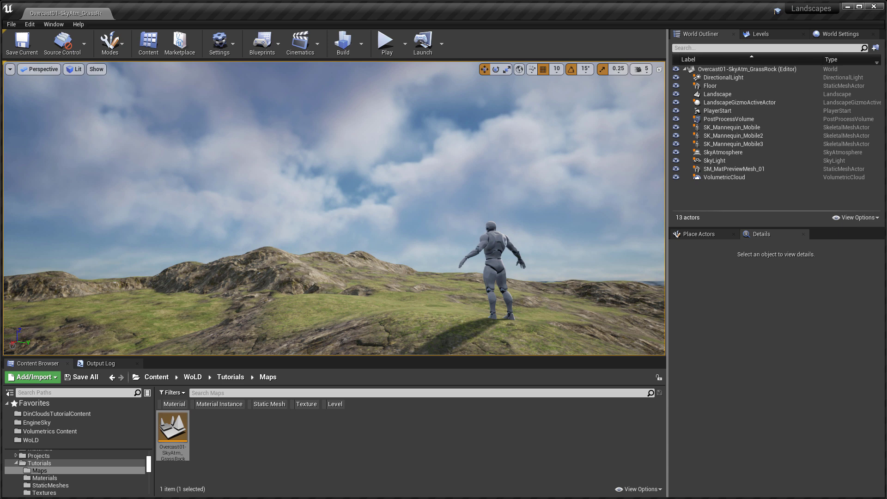
# Open the Env. Light Mixer, widen it to show light settings side by side, and set its detail level to Normal.
pyautogui.click(54, 24)
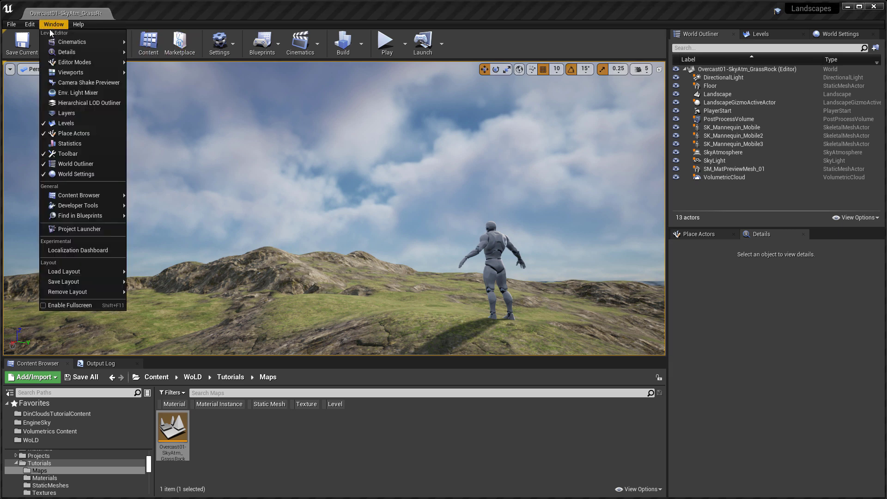
pyautogui.click(75, 93)
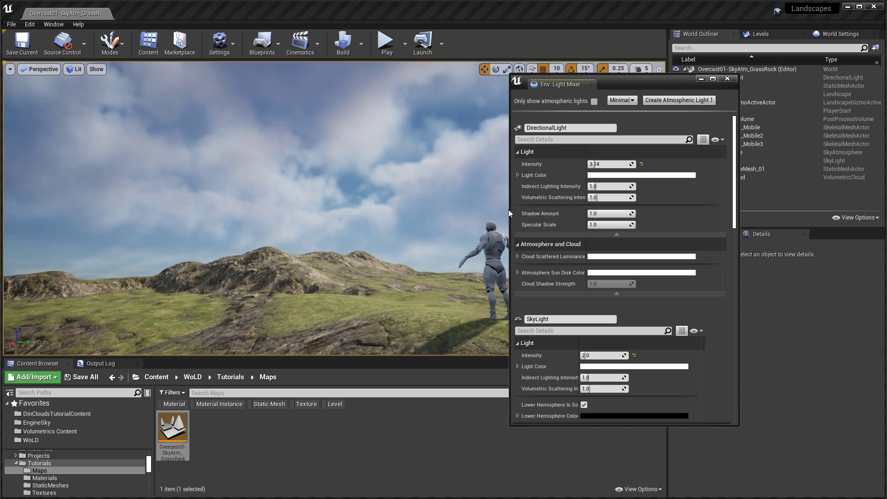
pyautogui.moveTo(509, 211); pyautogui.dragTo(298, 197)
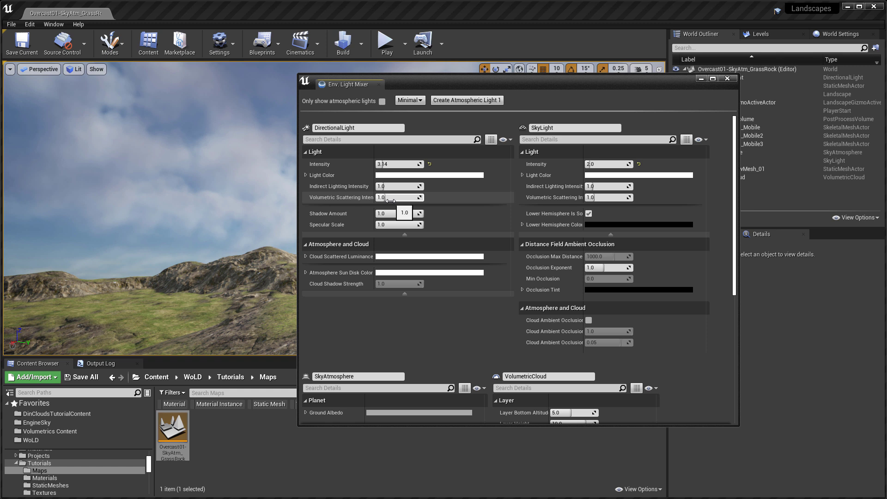
pyautogui.click(410, 100)
pyautogui.click(416, 116)
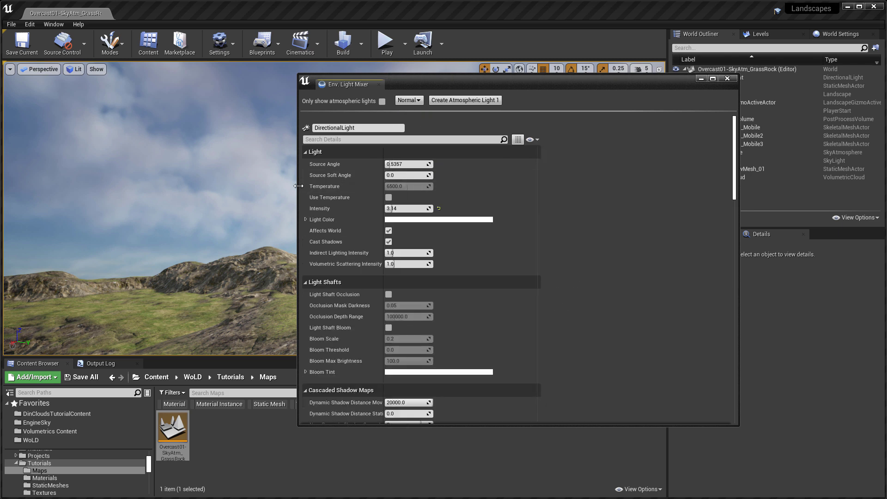
pyautogui.moveTo(299, 185); pyautogui.dragTo(271, 186)
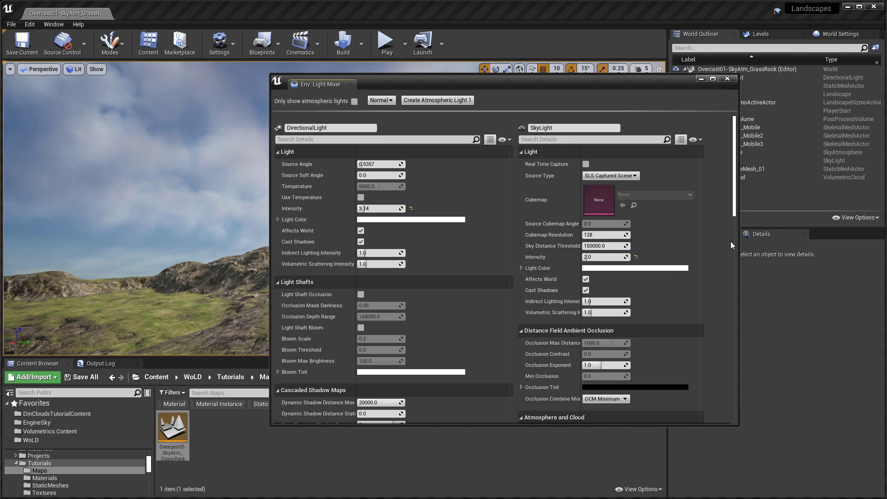
# Examine the SkyAtmosphere and VolumetricCloud settings in the Env. Light Mixer and close it.
pyautogui.moveTo(735, 199); pyautogui.dragTo(736, 375)
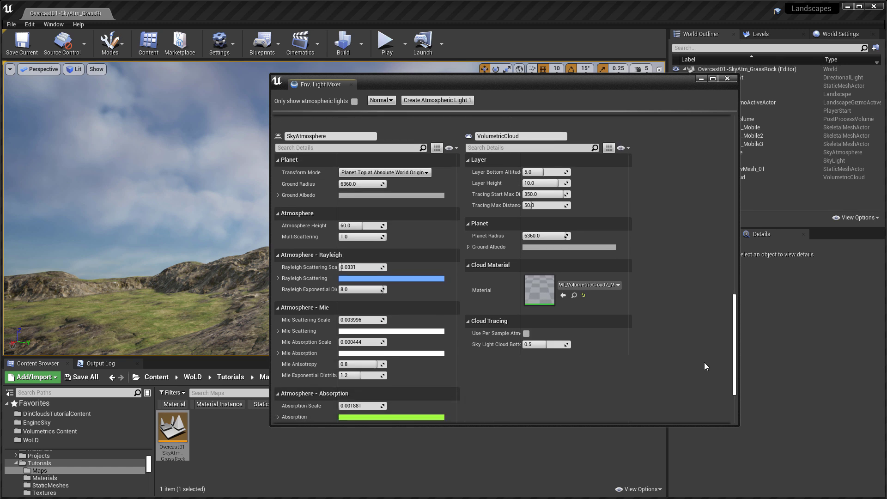
pyautogui.scroll(1, 705, 363)
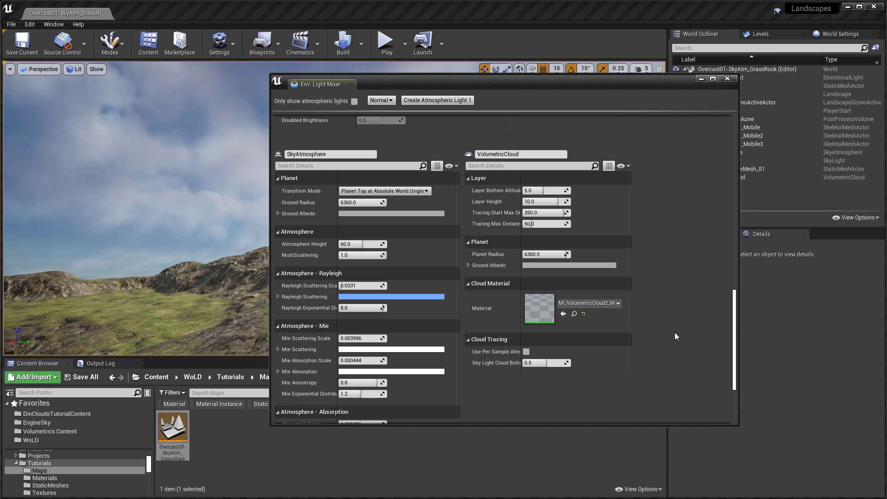
pyautogui.click(728, 78)
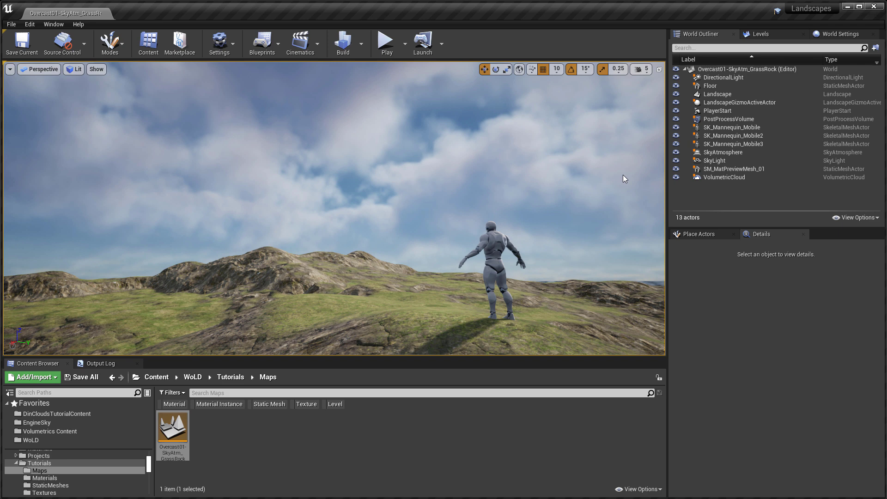
# Review only the modified properties of the PostProcessVolume, restore the full property list and deselect the volume.
pyautogui.click(745, 120)
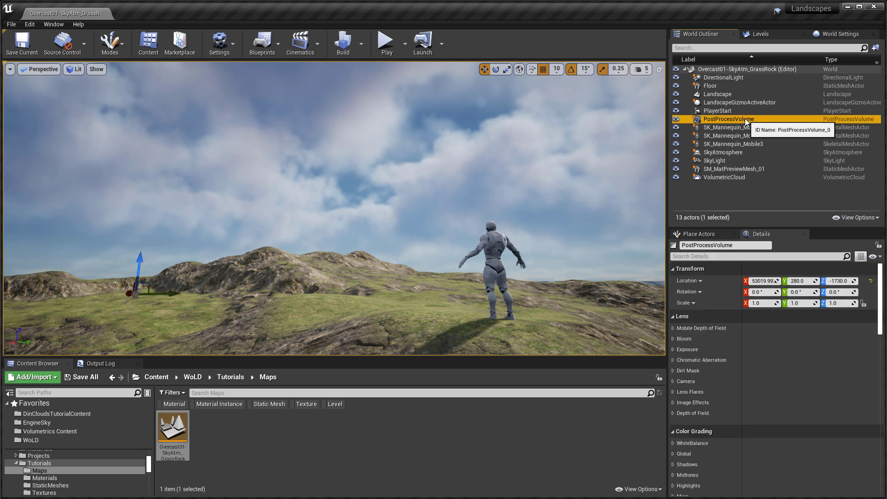
pyautogui.click(878, 257)
pyautogui.click(825, 267)
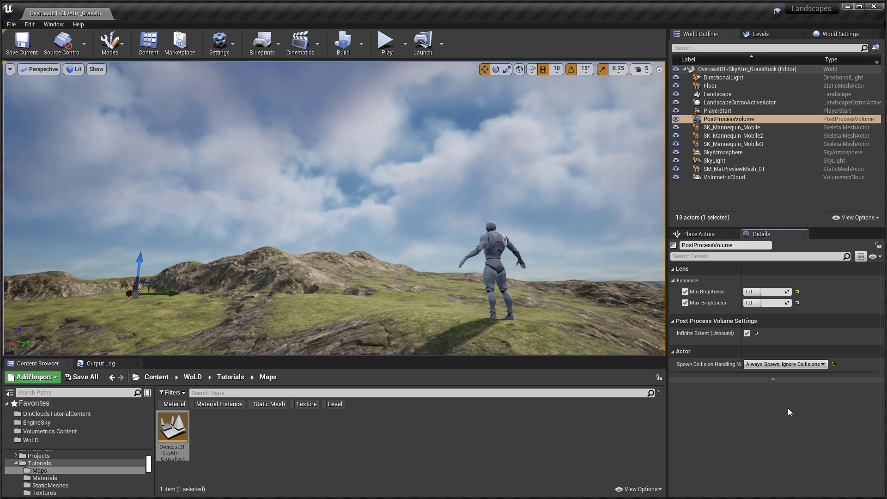
pyautogui.click(876, 257)
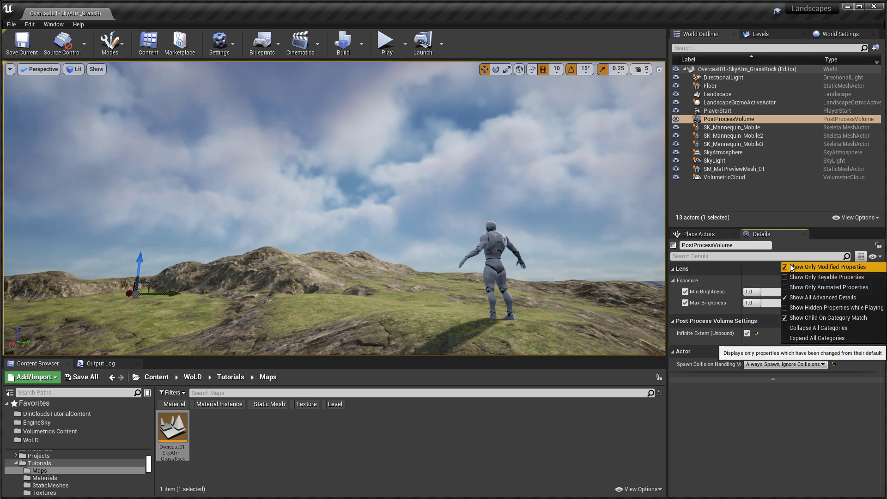
pyautogui.click(846, 267)
pyautogui.click(644, 425)
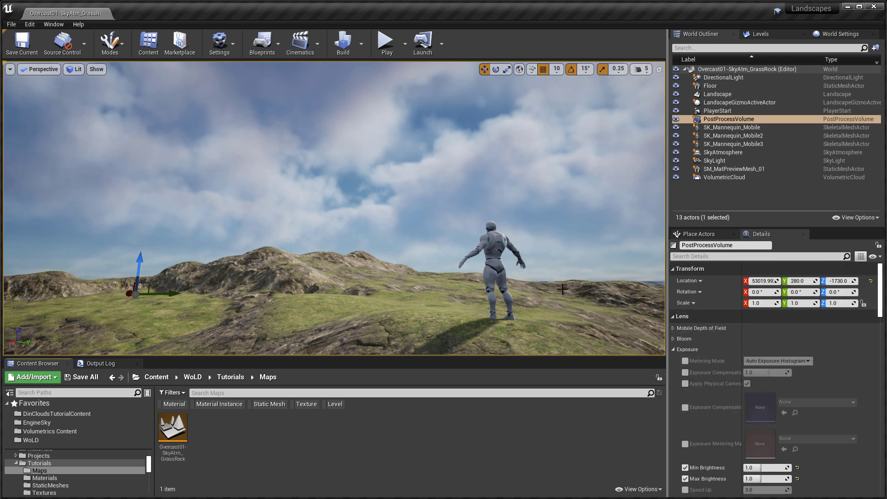
pyautogui.press('Escape')
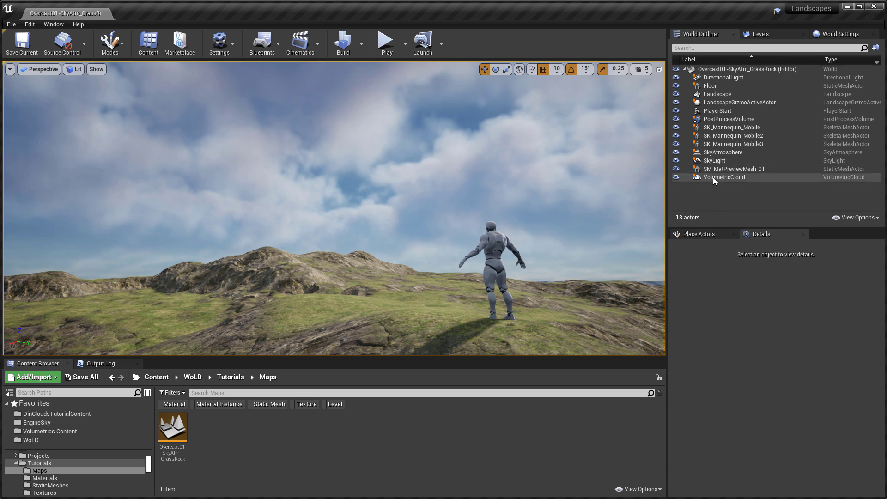
# Set the SkyAtmosphere's Mie Scattering Scale to 1.8, trying other values against the sky and terrain.
pyautogui.click(723, 153)
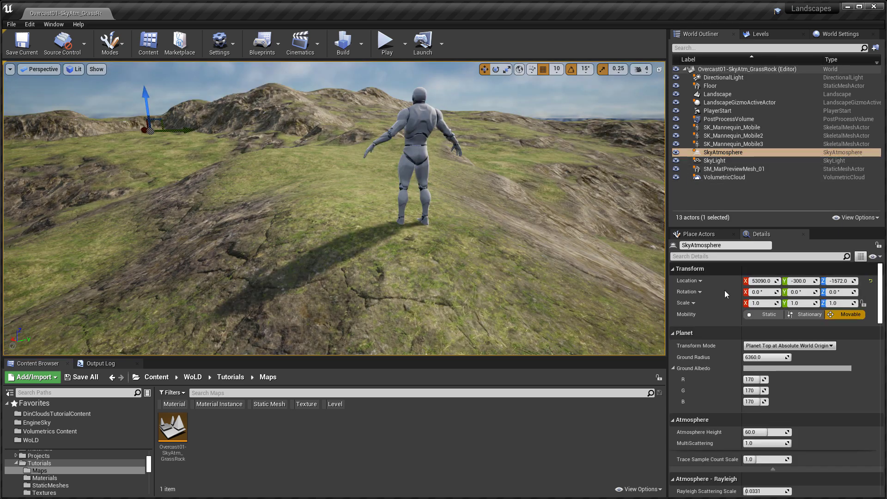
pyautogui.scroll(-3, 761, 333)
pyautogui.scroll(-5, 760, 329)
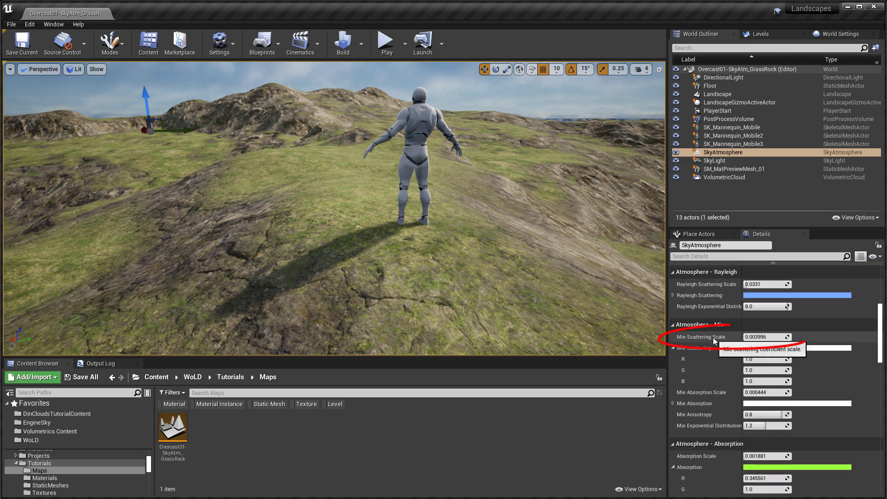
pyautogui.moveTo(765, 338); pyautogui.dragTo(800, 338)
pyautogui.moveTo(554, 277); pyautogui.dragTo(571, 219, button='right')
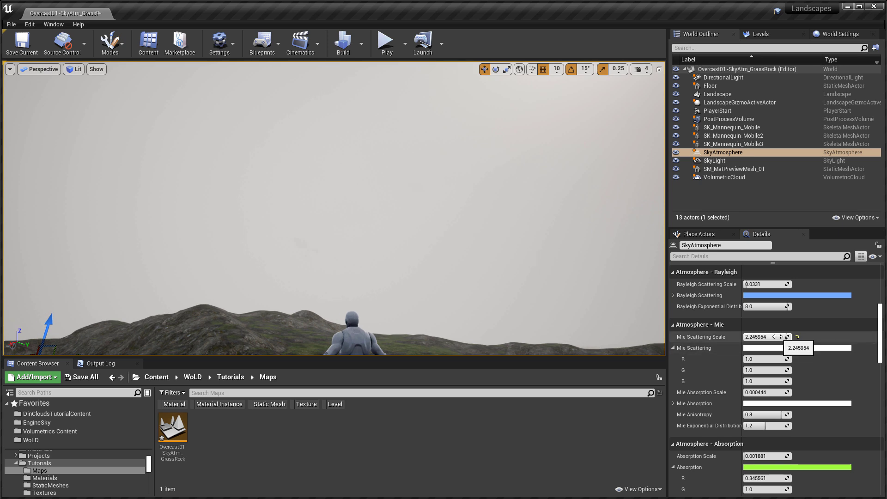
pyautogui.moveTo(780, 338)
pyautogui.mouseDown()
pyautogui.moveTo(765, 338)
pyautogui.moveTo(782, 337)
pyautogui.mouseUp()
pyautogui.moveTo(497, 266); pyautogui.dragTo(472, 328, button='right')
pyautogui.moveTo(520, 255); pyautogui.dragTo(502, 293, button='right')
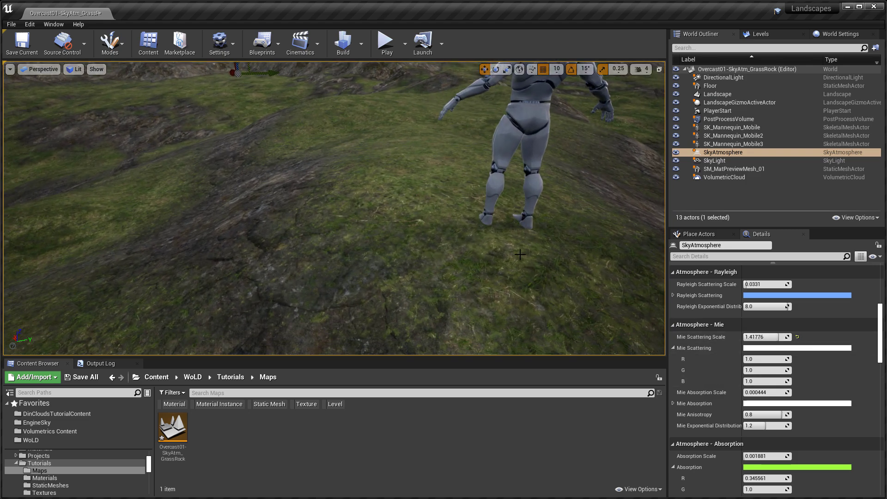
pyautogui.moveTo(767, 338); pyautogui.dragTo(785, 337)
pyautogui.click(761, 337)
pyautogui.write('1.8')
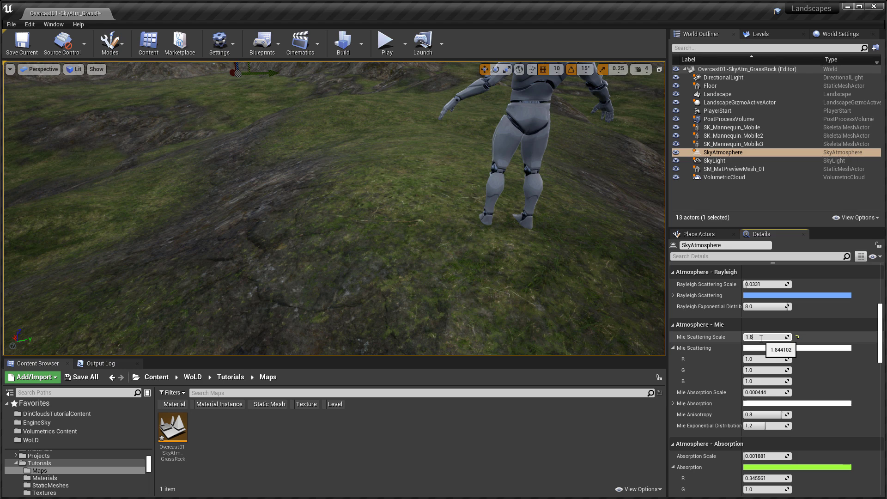
pyautogui.press('Return')
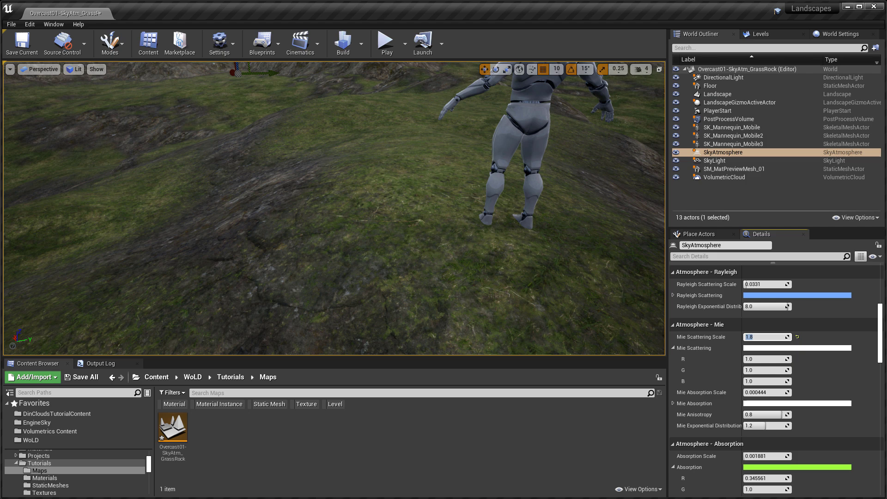
# Play the level from a spot on the terrain, walk the character around to check the overcast lighting, and stop playing.
pyautogui.moveTo(547, 235); pyautogui.dragTo(546, 241, button='right')
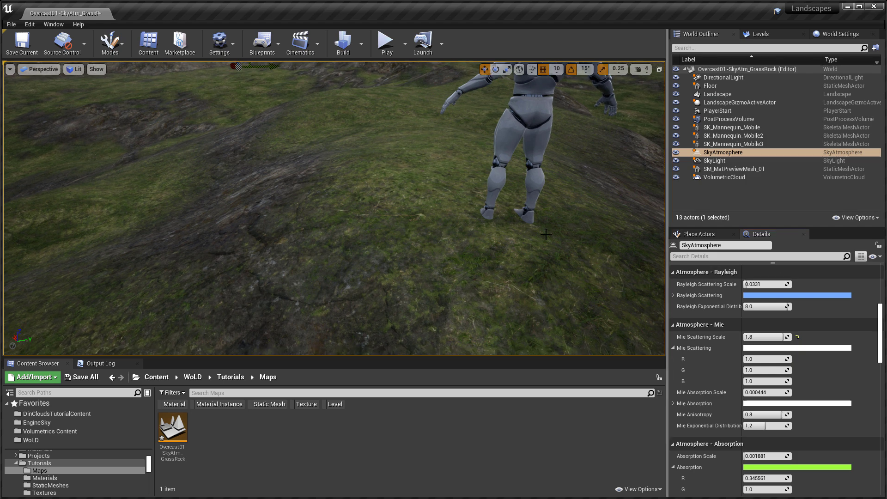
pyautogui.rightClick(441, 256)
pyautogui.click(467, 452)
pyautogui.click(451, 306)
pyautogui.press('w')
pyautogui.press('d')
pyautogui.press('w')
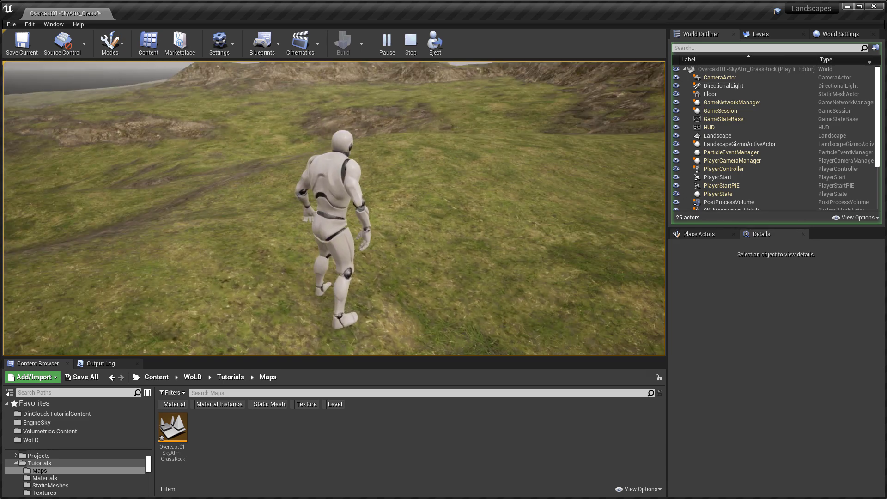
pyautogui.press('Escape')
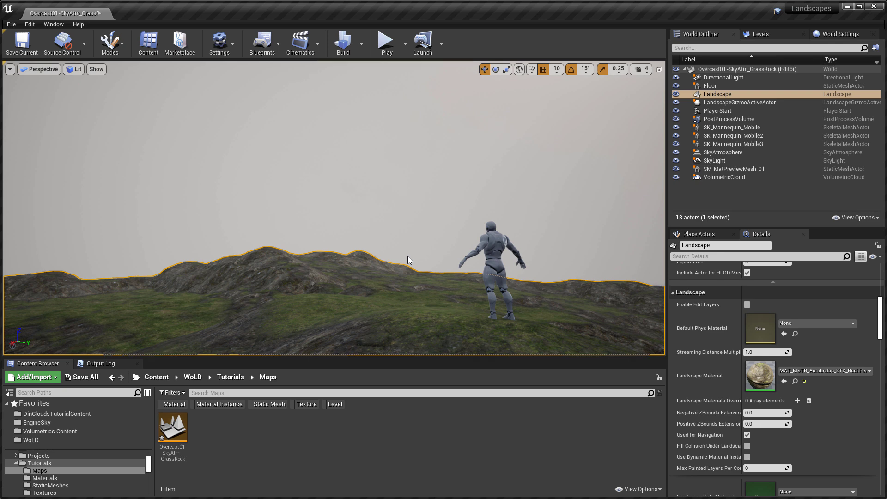
# Set the SkyAtmosphere's Mie Anisotropy to 0.0 and check the sun's halo and the terrain.
pyautogui.moveTo(408, 256); pyautogui.dragTo(398, 310, button='right')
pyautogui.press('w')
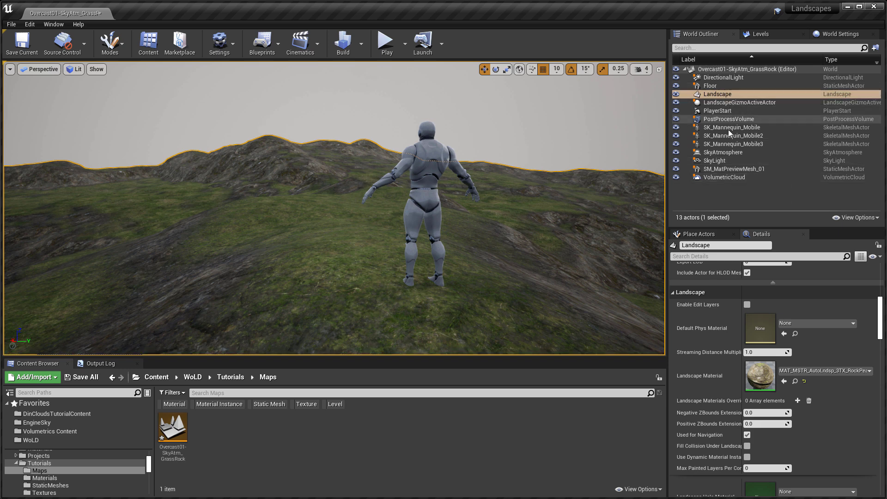
pyautogui.click(730, 153)
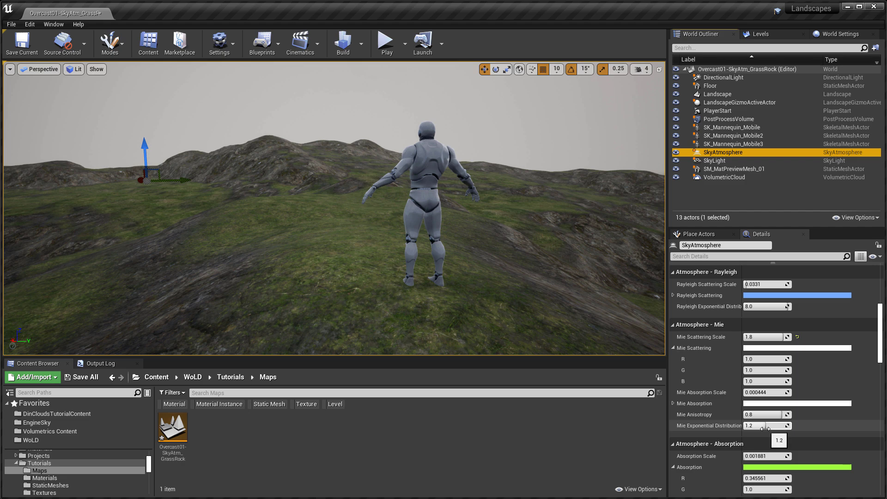
pyautogui.moveTo(702, 415)
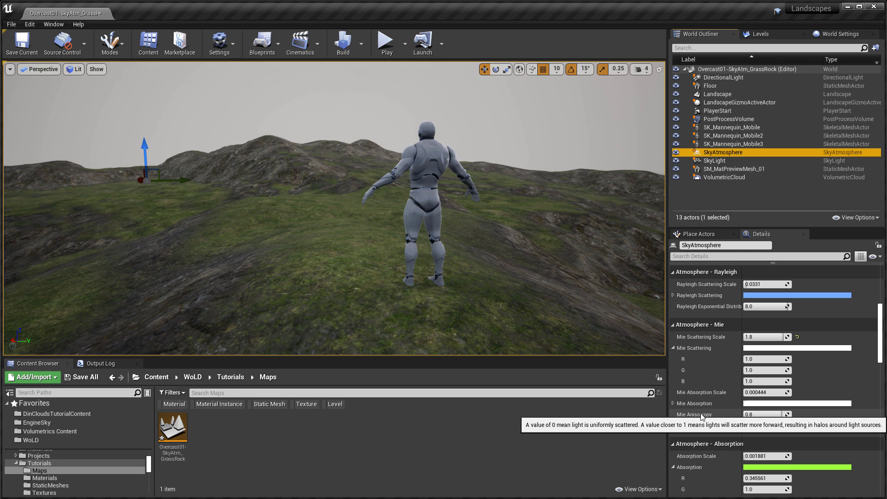
pyautogui.moveTo(490, 277); pyautogui.dragTo(571, 178, button='right')
pyautogui.moveTo(393, 139); pyautogui.dragTo(370, 180, button='right')
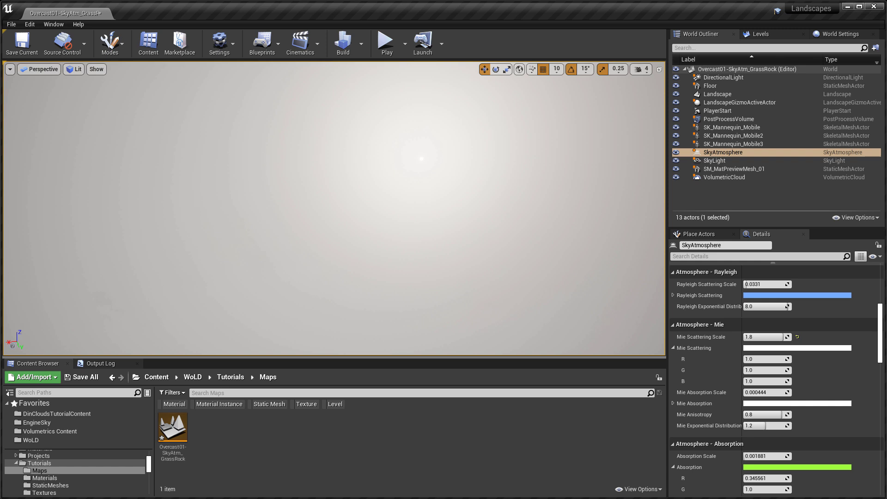
pyautogui.moveTo(780, 415); pyautogui.dragTo(744, 414)
pyautogui.click(768, 415)
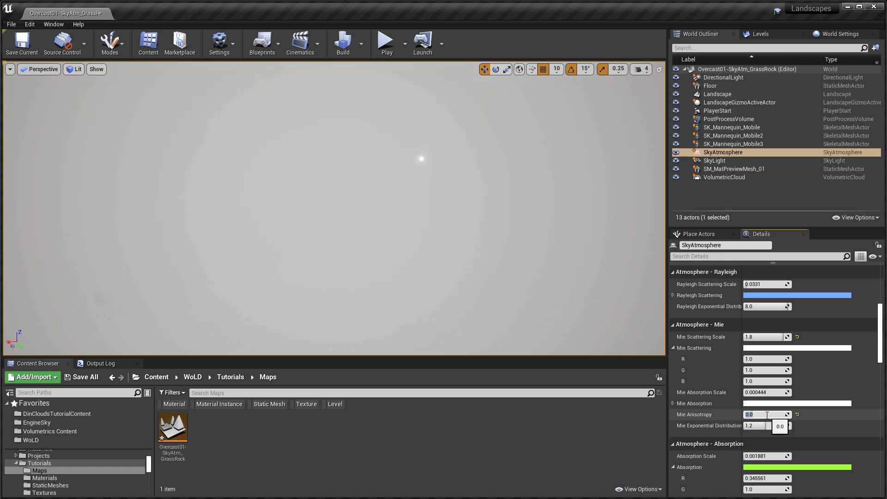
pyautogui.moveTo(556, 311); pyautogui.dragTo(506, 366, button='right')
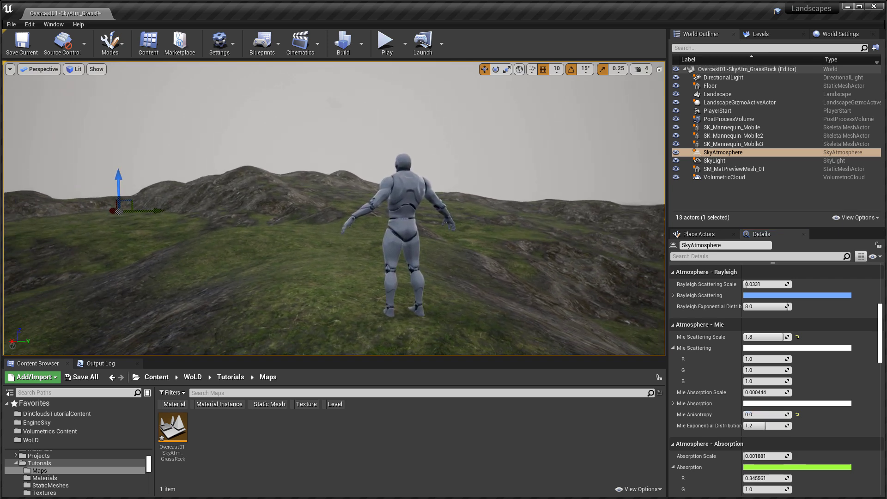
# Set the DirectionalLight's Source Angle to 0.0 to remove the sun disk from the sky.
pyautogui.moveTo(557, 297); pyautogui.dragTo(557, 297, button='right')
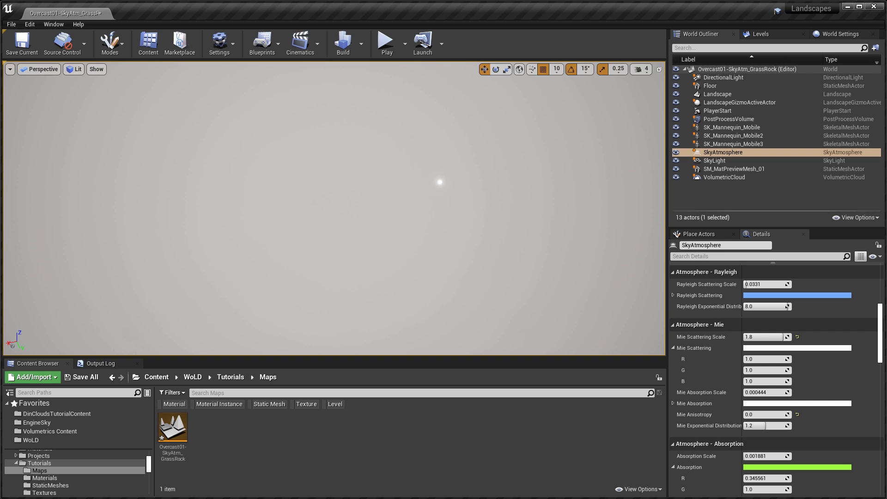
pyautogui.click(741, 77)
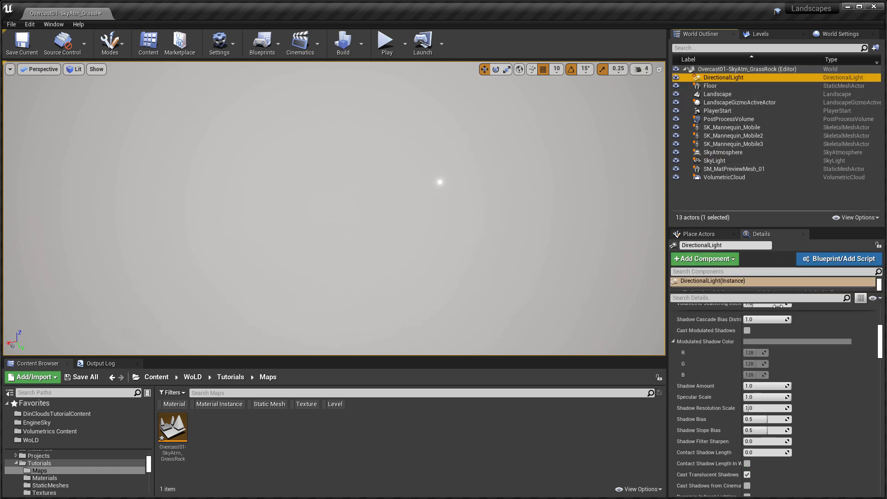
pyautogui.scroll(10, 785, 392)
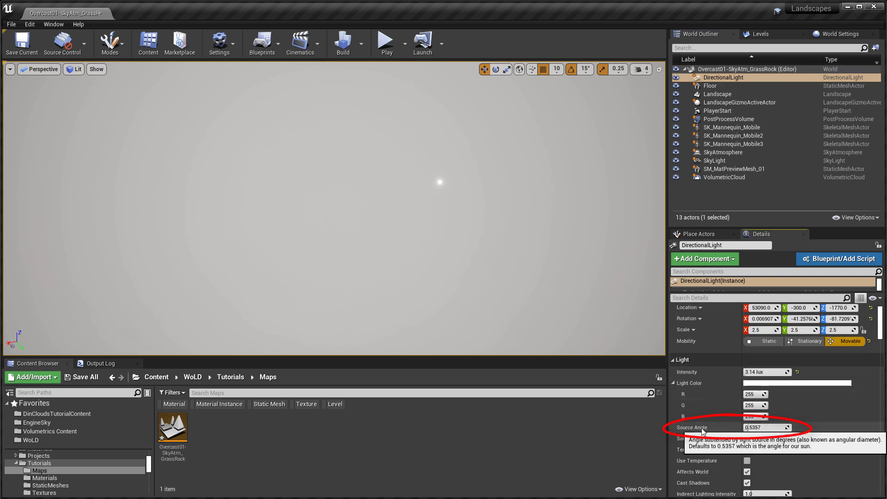
pyautogui.moveTo(758, 427)
pyautogui.mouseDown()
pyautogui.moveTo(797, 428)
pyautogui.moveTo(742, 429)
pyautogui.mouseUp()
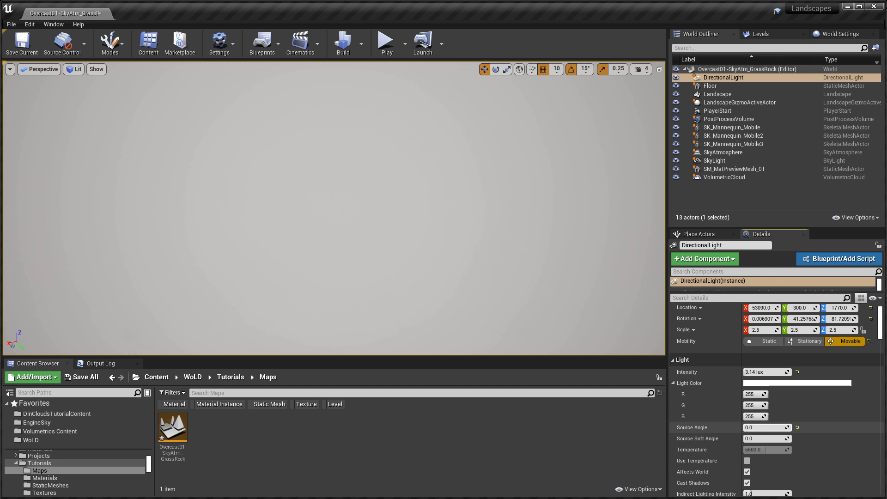
# Set the DirectionalLight's Intensity to 3.5 lux, trying 4 and 5 lux against the terrain.
pyautogui.click(766, 430)
pyautogui.moveTo(567, 307)
pyautogui.mouseDown(button='right')
pyautogui.moveTo(481, 340)
pyautogui.moveTo(439, 393)
pyautogui.moveTo(414, 407)
pyautogui.moveTo(555, 298)
pyautogui.mouseUp(button='right')
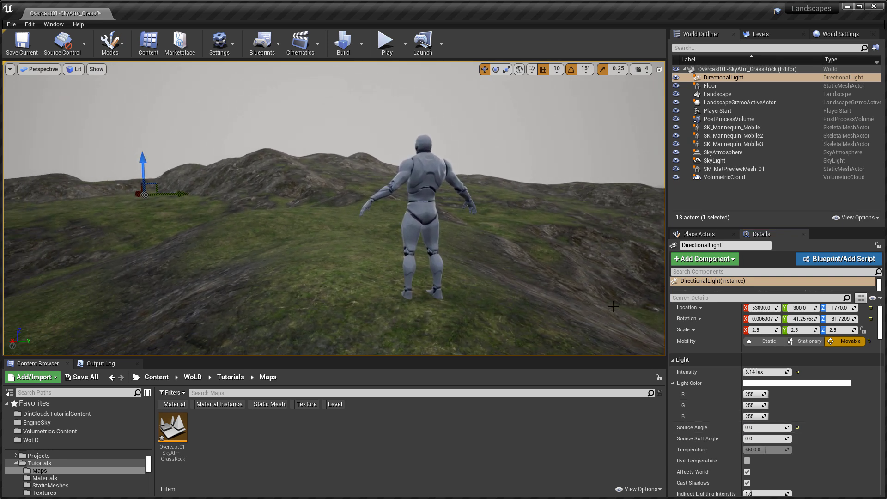
pyautogui.click(768, 373)
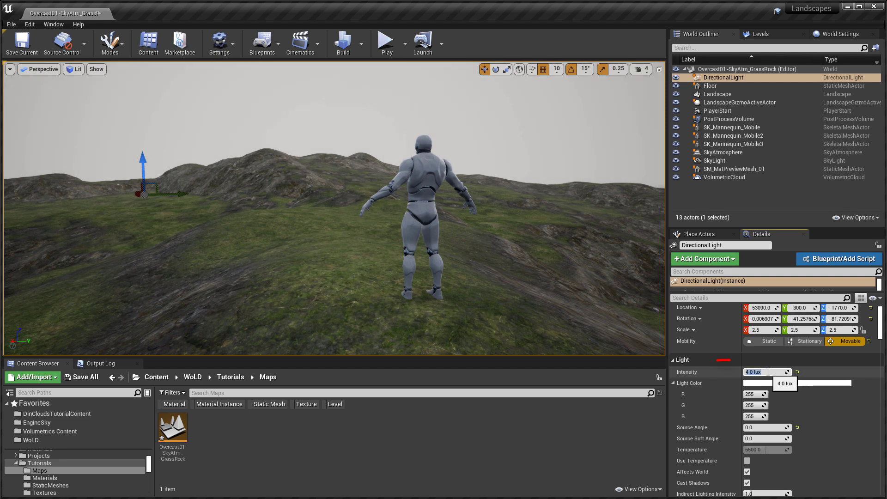
pyautogui.write('4')
pyautogui.press('Return')
pyautogui.write('5')
pyautogui.press('Return')
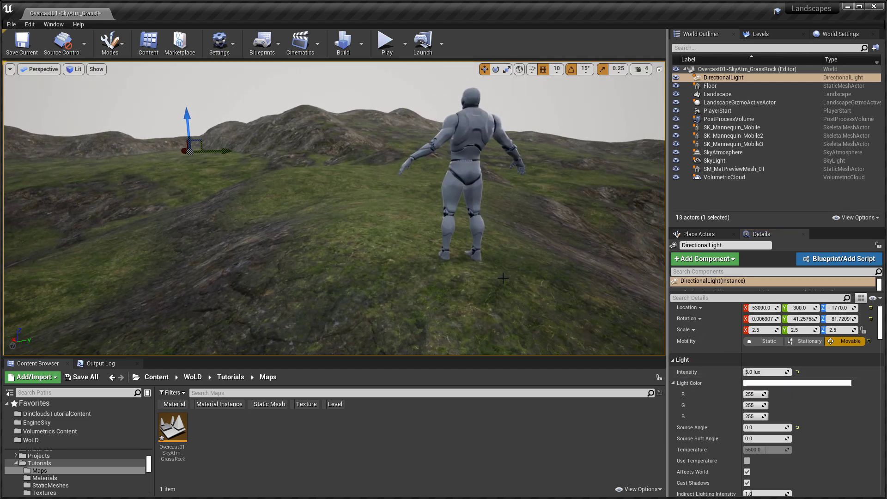
pyautogui.click(768, 372)
pyautogui.write('3')
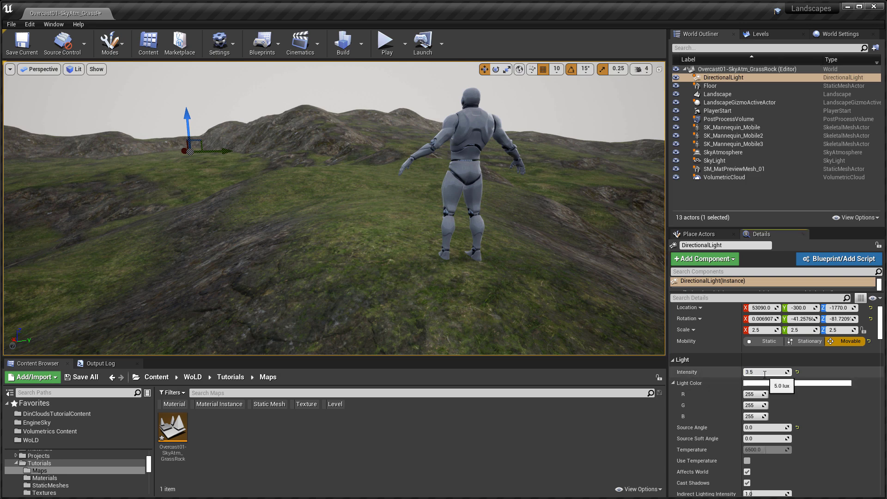
pyautogui.write('.5')
pyautogui.press('Return')
pyautogui.moveTo(523, 273); pyautogui.dragTo(557, 242, button='right')
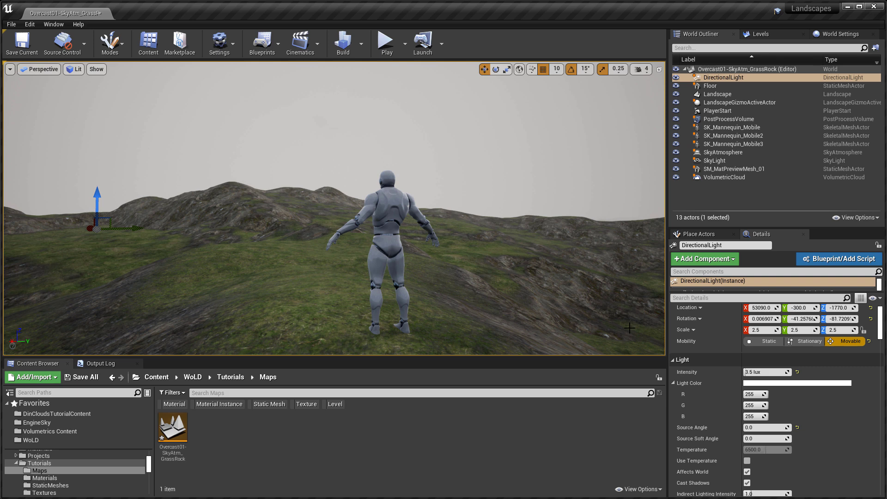
# Enable Use Temperature on the DirectionalLight and set its Temperature to 8000, trying 7000 as well.
pyautogui.scroll(-2, 739, 419)
pyautogui.scroll(-1, 740, 419)
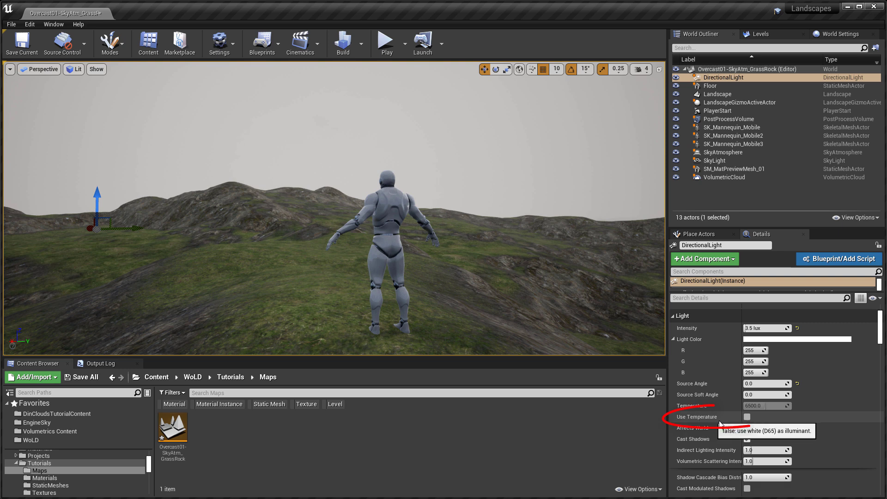
pyautogui.click(747, 417)
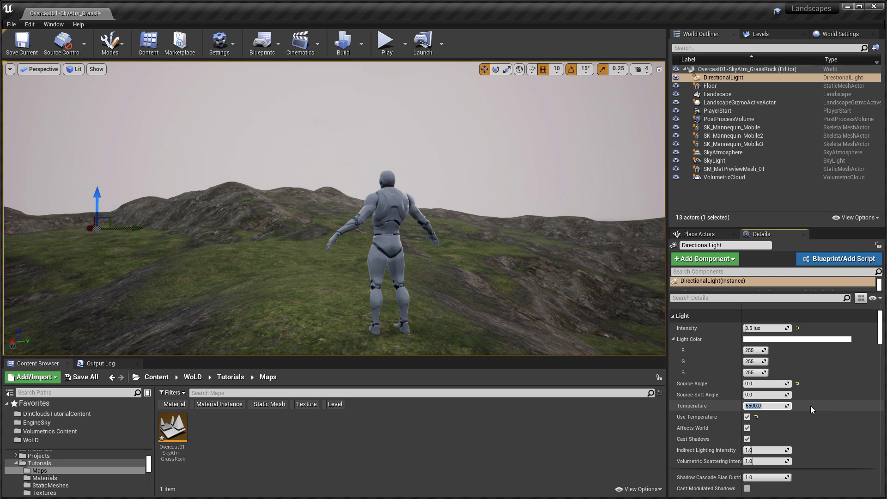
pyautogui.write('0')
pyautogui.press('Return')
pyautogui.write('7000')
pyautogui.press('Return')
pyautogui.write('8000')
pyautogui.press('Return')
# Enable Real Time Capture on the SkyLight and set its Intensity Scale to 1.5.
pyautogui.click(733, 161)
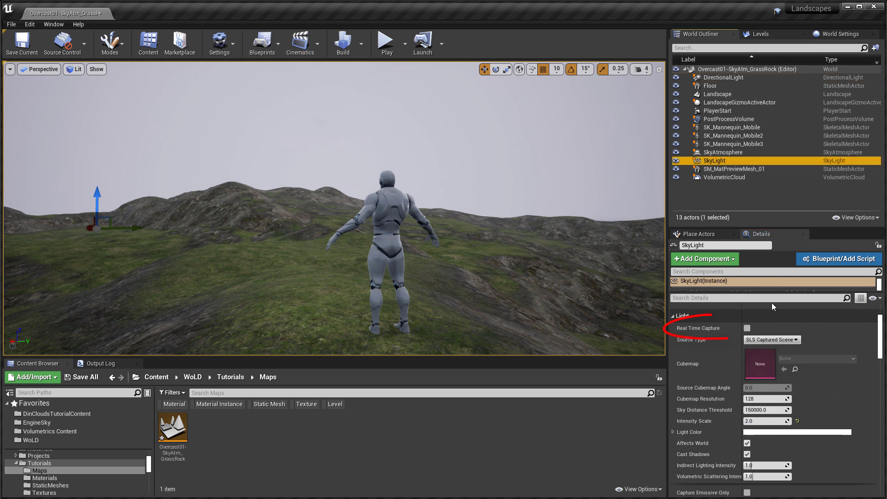
pyautogui.click(747, 329)
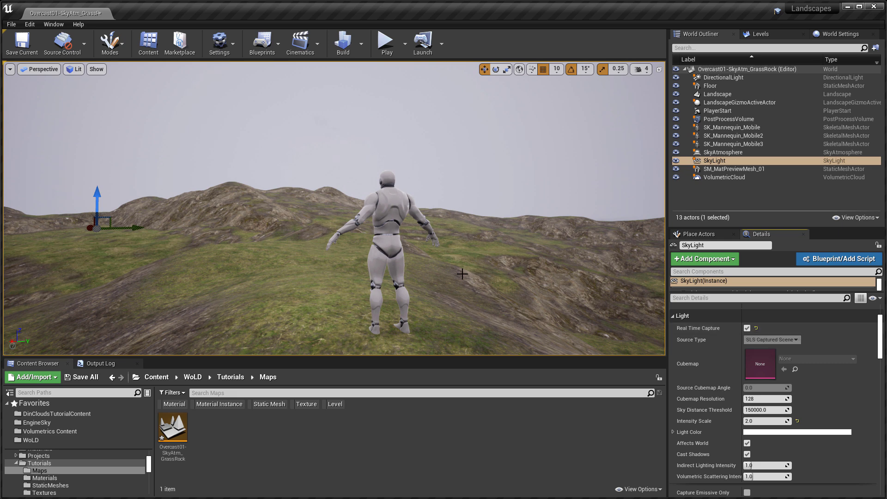
pyautogui.moveTo(471, 276)
pyautogui.mouseDown(button='right')
pyautogui.moveTo(430, 283)
pyautogui.moveTo(471, 276)
pyautogui.mouseUp(button='right')
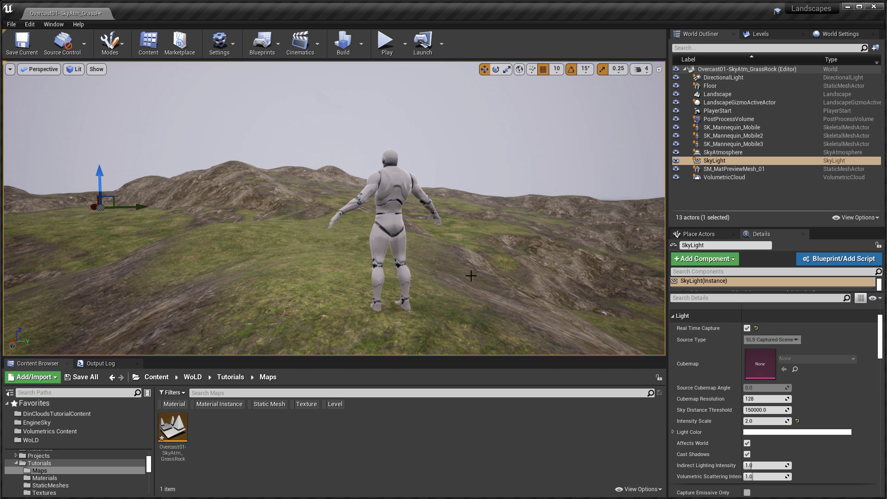
pyautogui.click(764, 417)
pyautogui.press('Return')
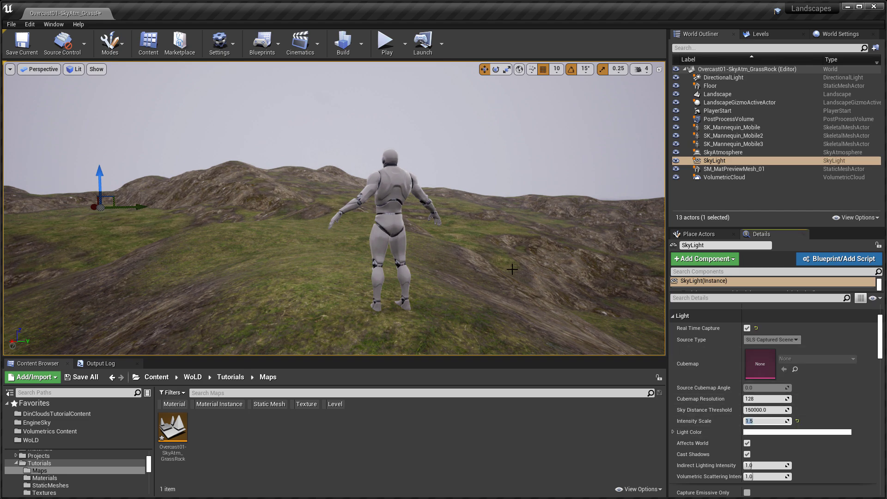
pyautogui.moveTo(512, 268); pyautogui.dragTo(494, 262, button='right')
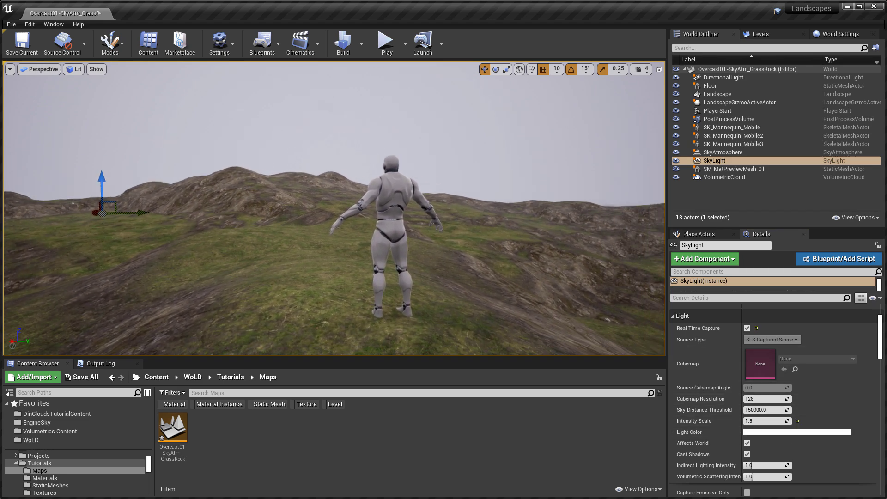
pyautogui.moveTo(513, 267)
pyautogui.mouseDown(button='right')
pyautogui.moveTo(263, 275)
pyautogui.moveTo(318, 286)
pyautogui.moveTo(503, 275)
pyautogui.mouseUp(button='right')
# Try a higher Rayleigh Scattering Scale of about 0.22 on the SkyAtmosphere and check the sky.
pyautogui.click(734, 154)
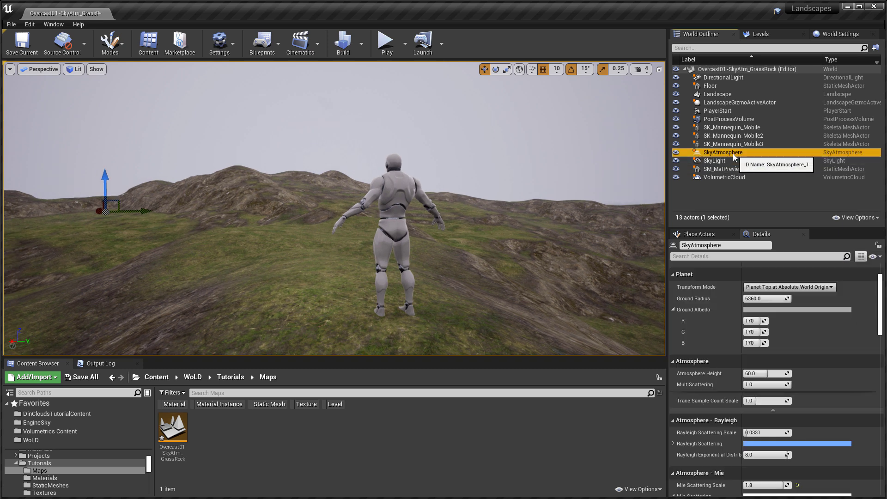
pyautogui.scroll(-2, 738, 367)
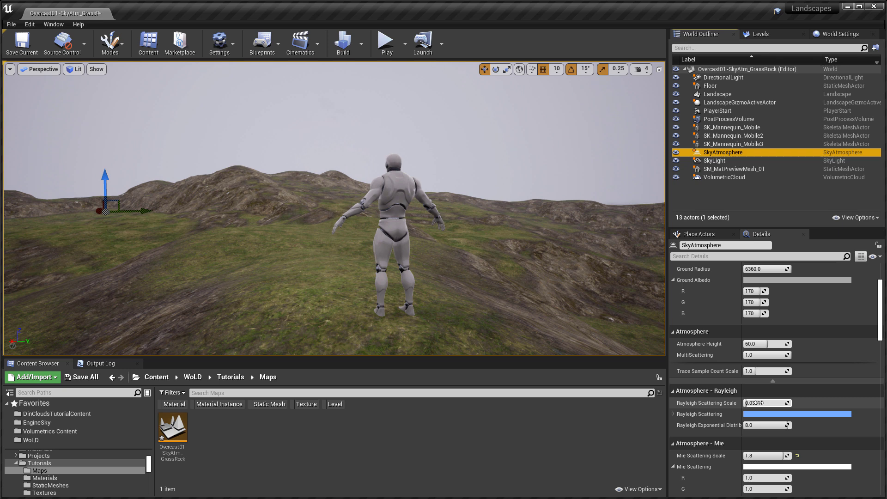
pyautogui.moveTo(756, 404); pyautogui.dragTo(765, 403)
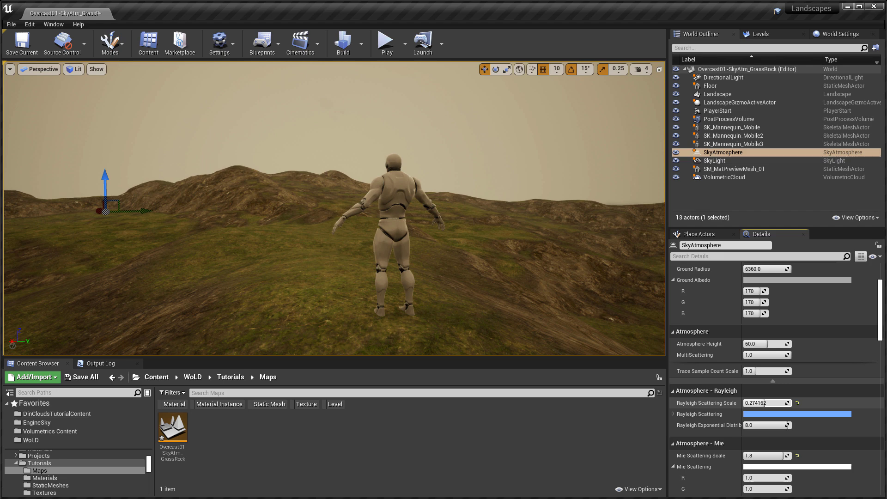
pyautogui.moveTo(462, 231); pyautogui.dragTo(467, 205, button='right')
pyautogui.moveTo(467, 204); pyautogui.dragTo(471, 210, button='right')
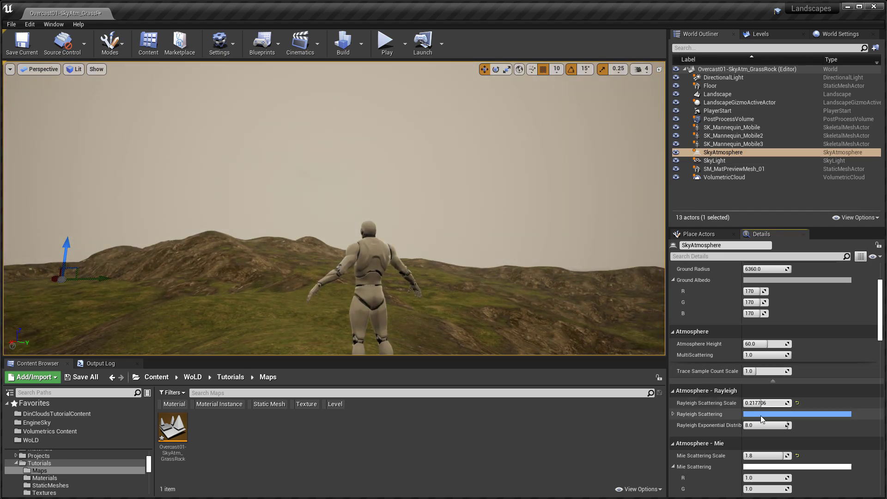
# Try a pale orange Rayleigh Scattering color on the SkyAtmosphere and discard it.
pyautogui.click(760, 415)
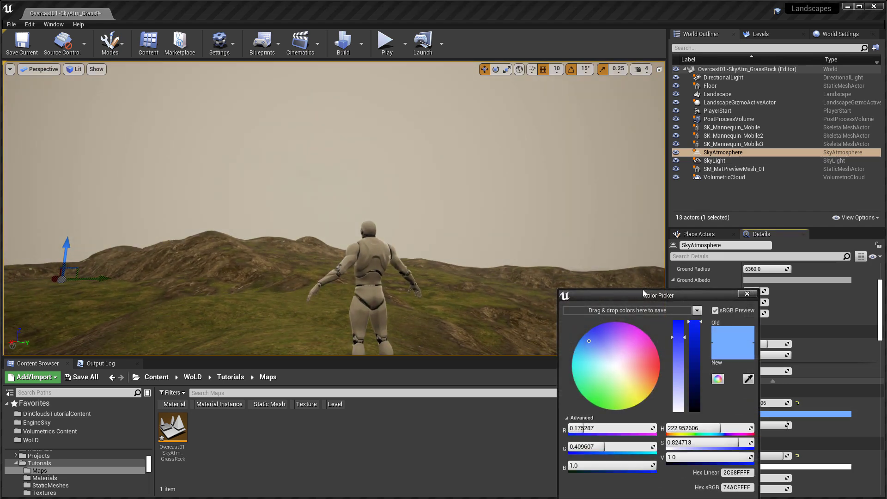
pyautogui.moveTo(646, 295); pyautogui.dragTo(652, 212)
pyautogui.moveTo(622, 276); pyautogui.dragTo(639, 294)
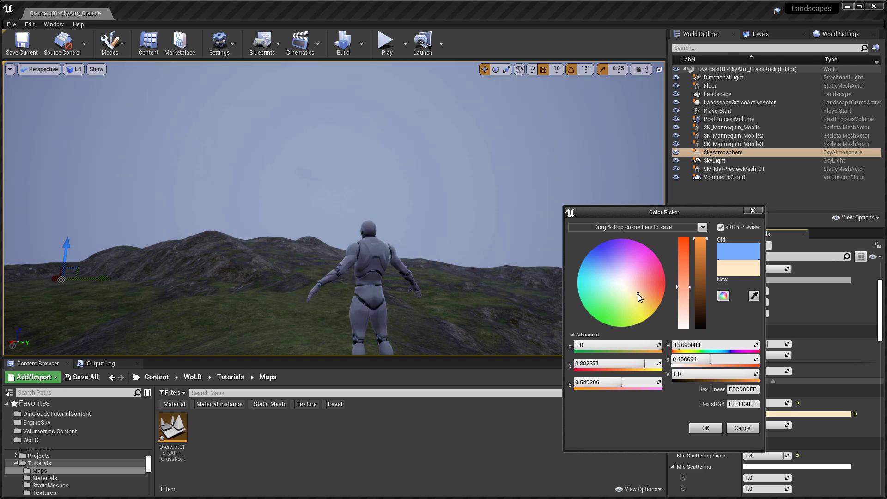
pyautogui.click(757, 429)
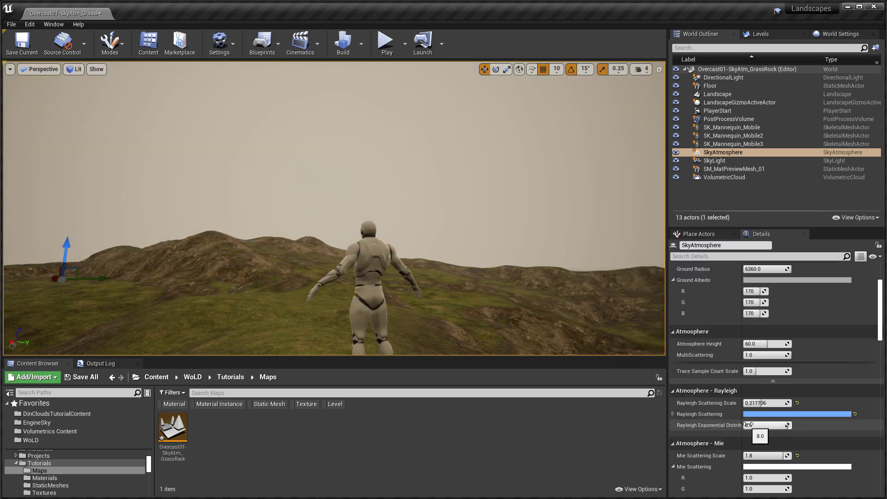
# Set the SkyAtmosphere's Rayleigh Scattering Scale to 0.0.
pyautogui.click(797, 403)
pyautogui.moveTo(749, 402); pyautogui.dragTo(744, 403)
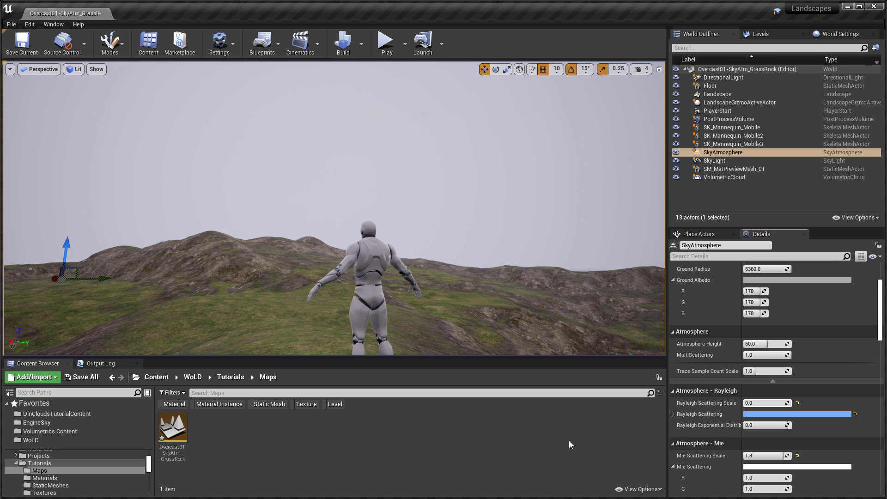
# Try Mie Scattering Scale values of 2 and 1.5 on the SkyAtmosphere and return it to 1.8.
pyautogui.scroll(-5, 700, 416)
pyautogui.moveTo(639, 293); pyautogui.dragTo(628, 303, button='right')
pyautogui.click(773, 337)
pyautogui.write('2')
pyautogui.press('Return')
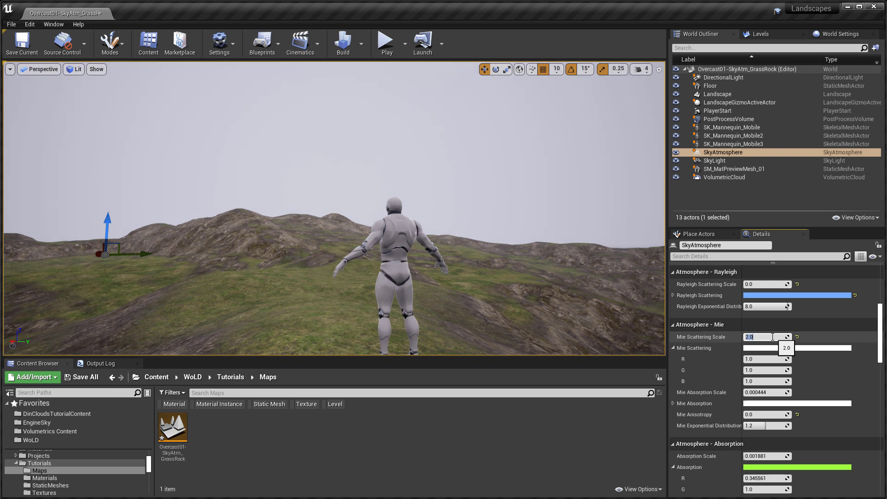
pyautogui.moveTo(638, 300); pyautogui.dragTo(604, 284, button='right')
pyautogui.doubleClick(768, 337)
pyautogui.write('1.5')
pyautogui.press('Return')
pyautogui.moveTo(514, 277); pyautogui.dragTo(514, 277, button='right')
pyautogui.write('1.8')
pyautogui.press('Return')
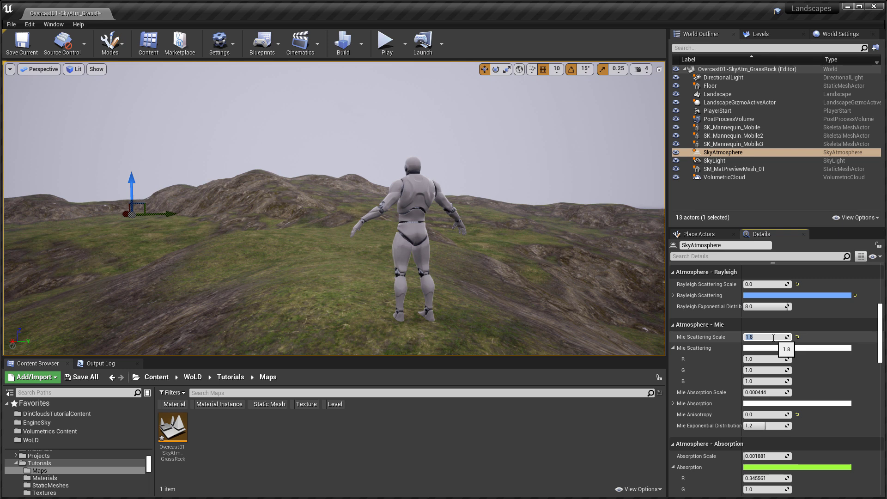
# Try tinting the SkyAtmosphere's Mie Scattering color pale cyan and discard the change.
pyautogui.click(766, 351)
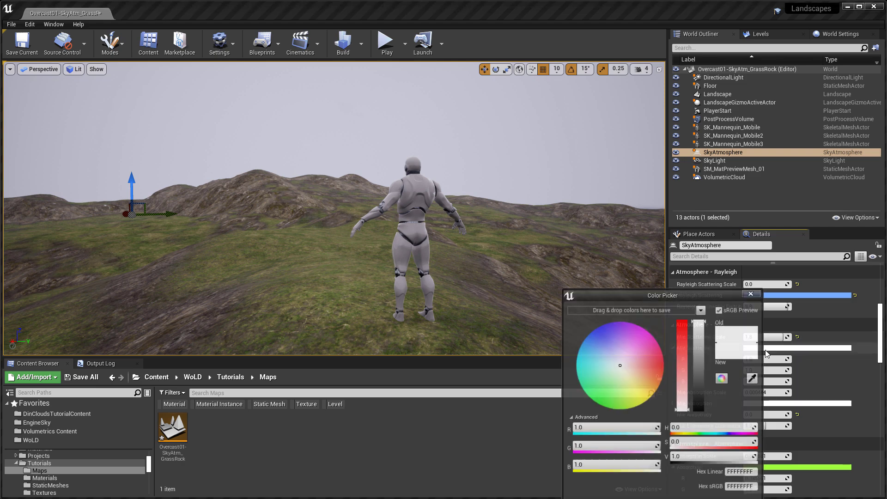
pyautogui.moveTo(647, 299); pyautogui.dragTo(655, 200)
pyautogui.moveTo(619, 249); pyautogui.dragTo(623, 269)
pyautogui.moveTo(532, 300); pyautogui.dragTo(518, 323, button='right')
pyautogui.moveTo(623, 266)
pyautogui.mouseDown()
pyautogui.moveTo(616, 246)
pyautogui.moveTo(624, 237)
pyautogui.moveTo(619, 270)
pyautogui.mouseUp()
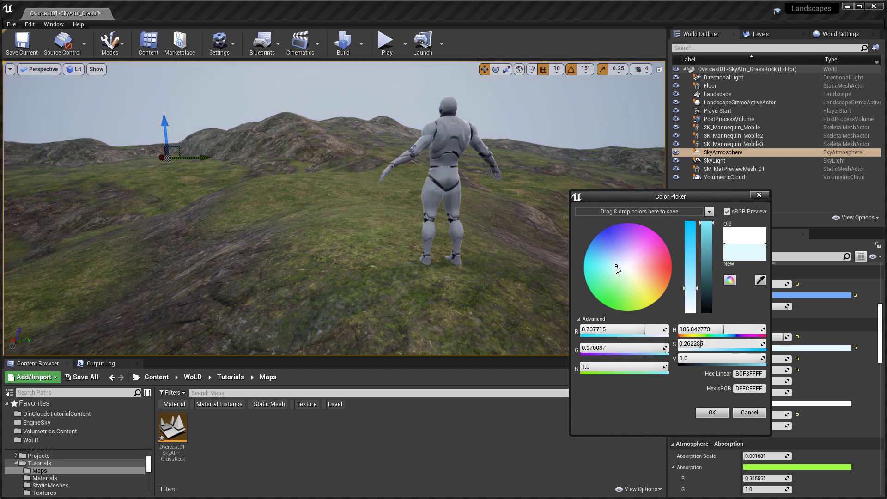
pyautogui.click(760, 414)
pyautogui.moveTo(545, 286); pyautogui.dragTo(563, 260, button='right')
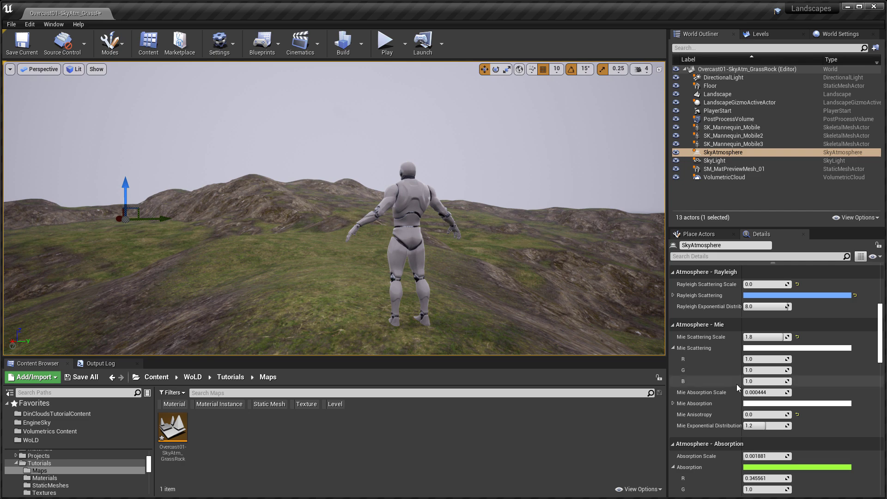
# Set the SkyAtmosphere's Mie Absorption Scale to 0.01, trying higher values of about 0.42 and 0.29.
pyautogui.moveTo(762, 392)
pyautogui.mouseDown()
pyautogui.moveTo(776, 392)
pyautogui.moveTo(757, 393)
pyautogui.mouseUp()
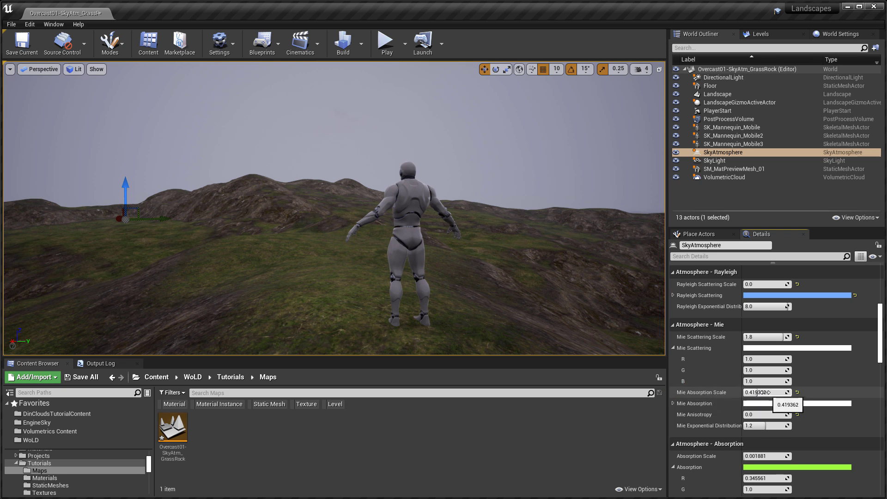
pyautogui.moveTo(749, 393); pyautogui.dragTo(746, 393)
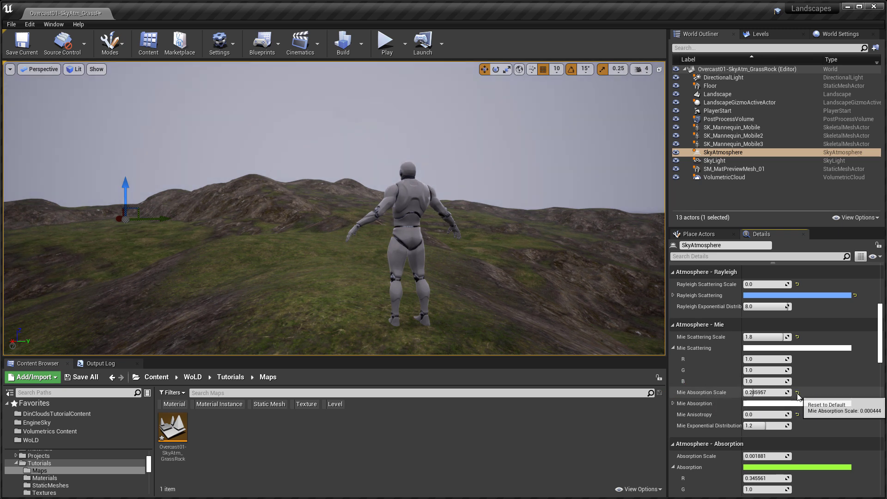
pyautogui.click(797, 392)
pyautogui.click(757, 393)
pyautogui.write('0.01')
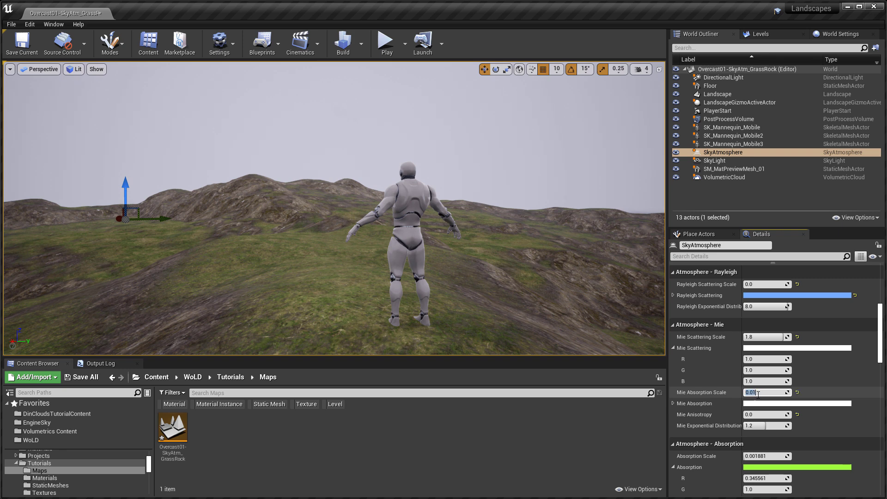
# Set the SkyAtmosphere's Mie Exponential Distribution to 1.0, comparing it with 0.9, 1.2 and 1.5.
pyautogui.click(753, 426)
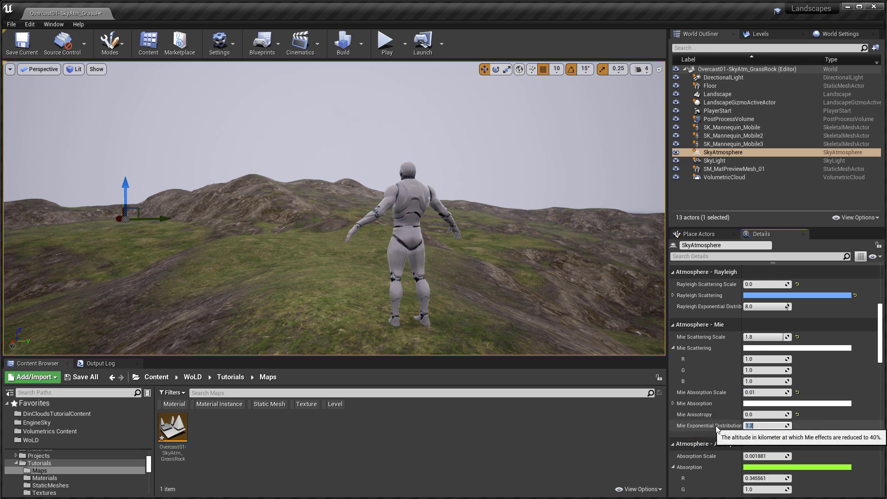
pyautogui.write('1.0')
pyautogui.press('Return')
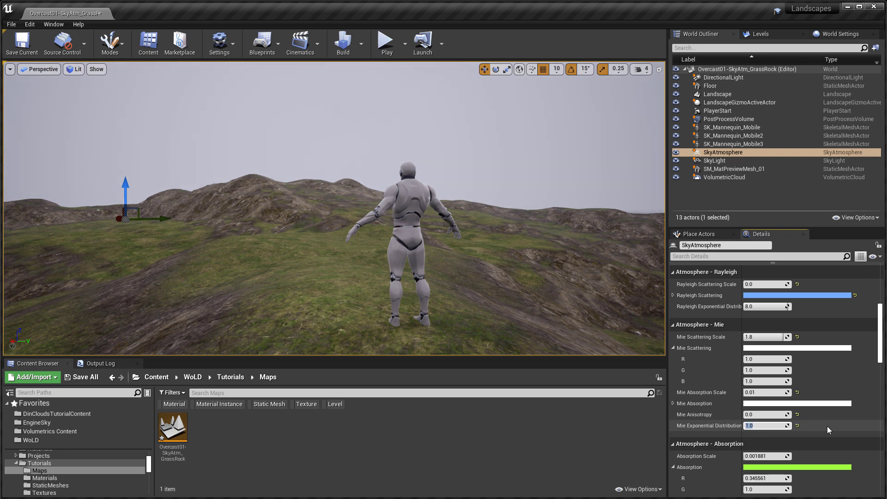
pyautogui.write('0.9')
pyautogui.press('Return')
pyautogui.write('1.2')
pyautogui.press('Return')
pyautogui.write('1.5')
pyautogui.press('Return')
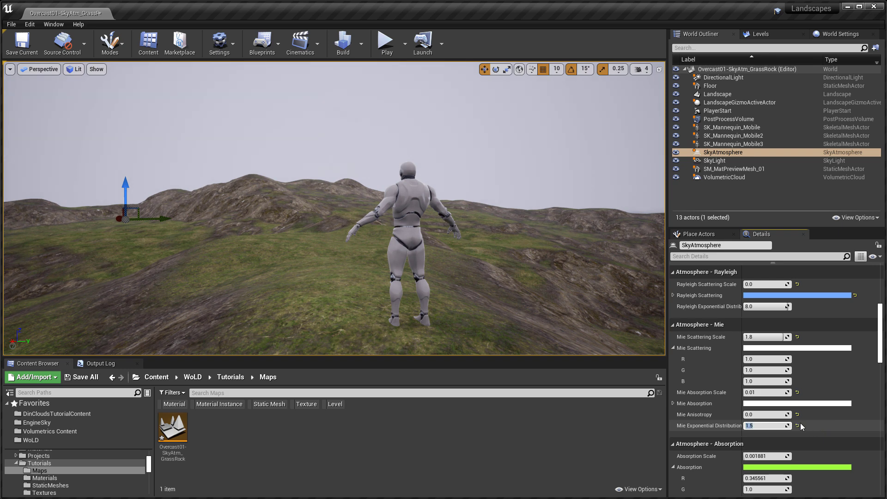
pyautogui.write('1.2')
pyautogui.press('Return')
pyautogui.write('1.0')
pyautogui.press('Return')
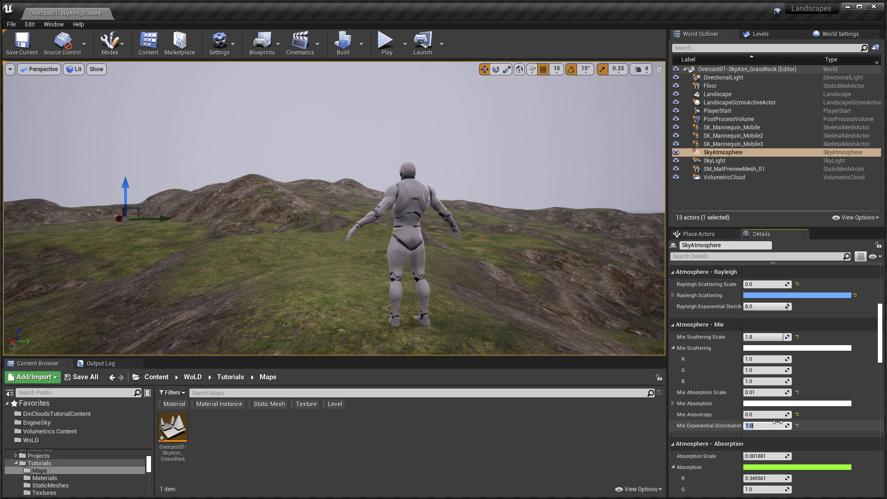
pyautogui.click(833, 428)
pyautogui.scroll(-4, 834, 428)
pyautogui.scroll(-1, 834, 428)
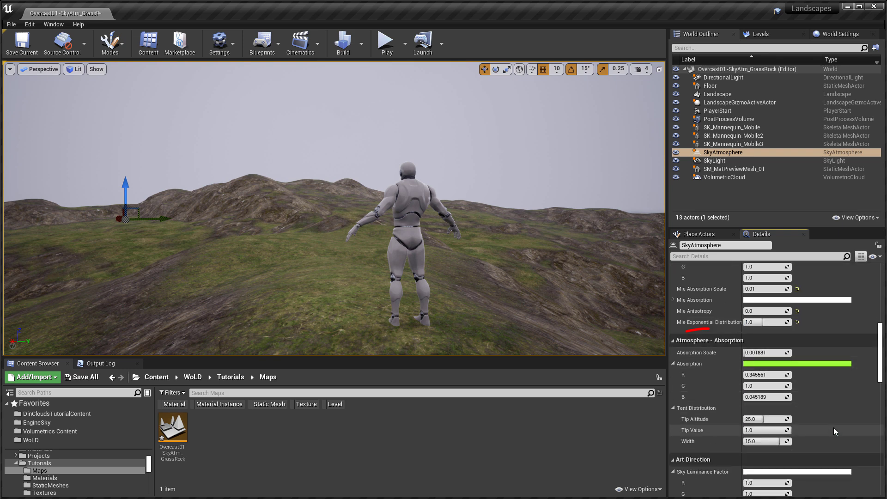
pyautogui.click(772, 363)
pyautogui.moveTo(662, 237)
pyautogui.mouseDown()
pyautogui.moveTo(671, 243)
pyautogui.moveTo(626, 228)
pyautogui.moveTo(669, 238)
pyautogui.mouseUp()
pyautogui.click(761, 389)
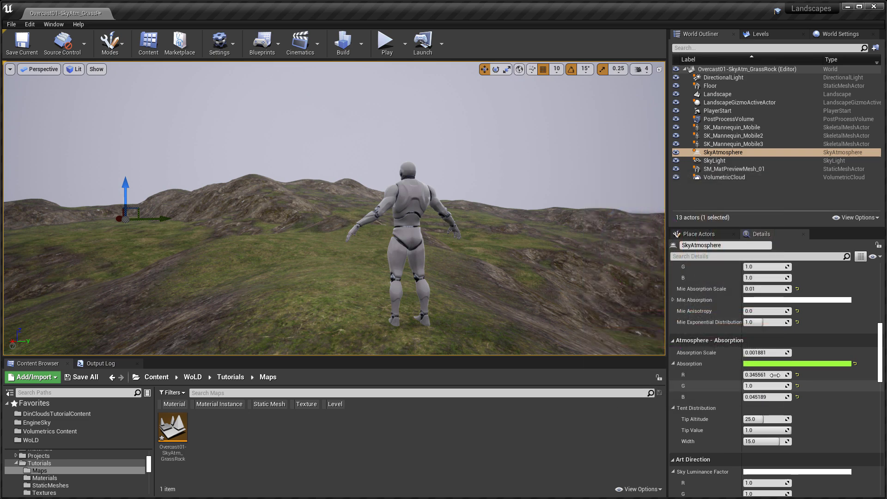
# Raise the SkyAtmosphere's Absorption Scale to about 0.035 and change its Absorption color to yellow with R 1.0, G 0.926912, B 0.170517.
pyautogui.moveTo(762, 353); pyautogui.dragTo(786, 353)
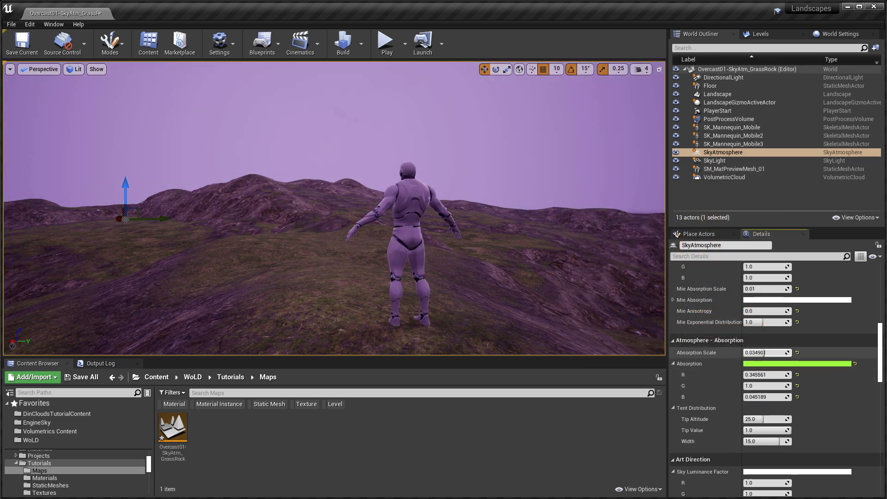
pyautogui.click(782, 364)
pyautogui.moveTo(710, 296); pyautogui.dragTo(708, 172)
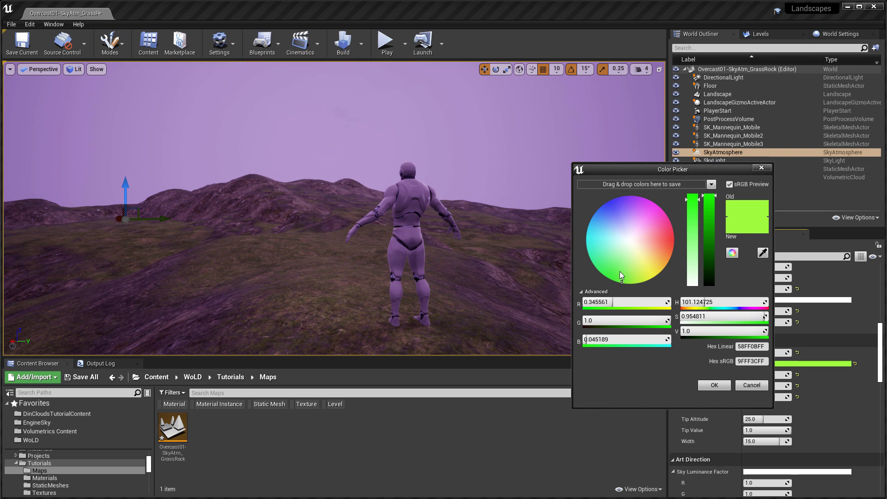
pyautogui.moveTo(621, 278)
pyautogui.mouseDown()
pyautogui.moveTo(648, 204)
pyautogui.moveTo(671, 246)
pyautogui.moveTo(652, 270)
pyautogui.mouseUp()
pyautogui.click(711, 383)
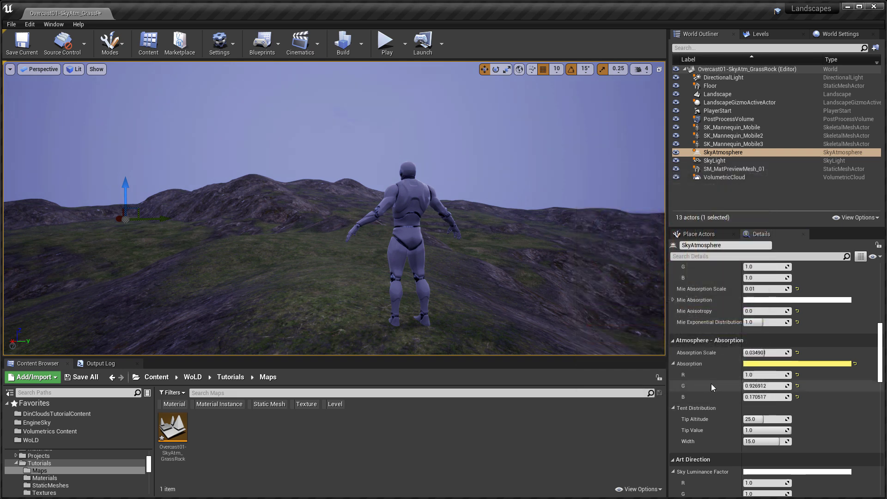
# Reset the SkyAtmosphere's Absorption Scale and set it to 0.015, trying about 0.012 first.
pyautogui.click(798, 353)
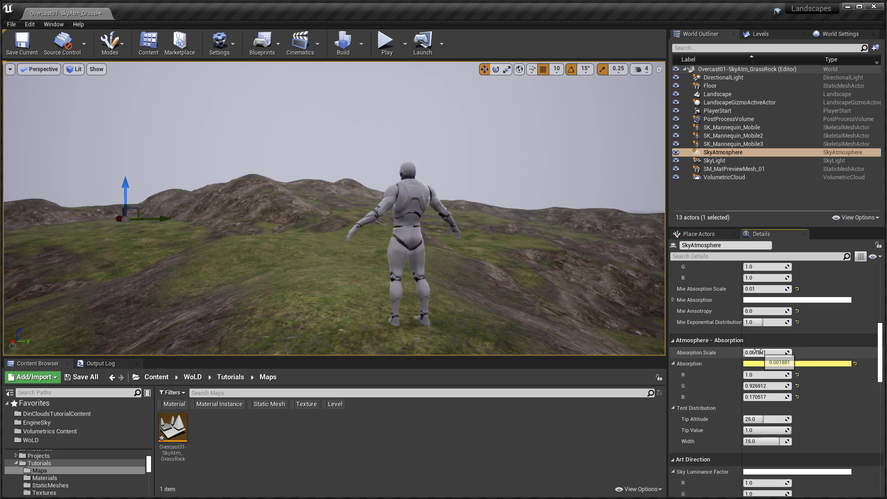
pyautogui.moveTo(753, 354); pyautogui.dragTo(752, 353)
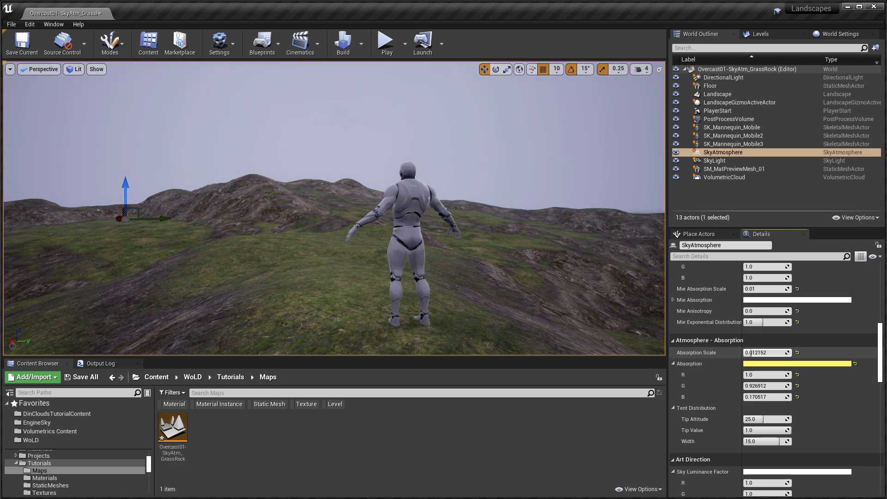
pyautogui.click(756, 352)
pyautogui.write('0.015')
pyautogui.press('Return')
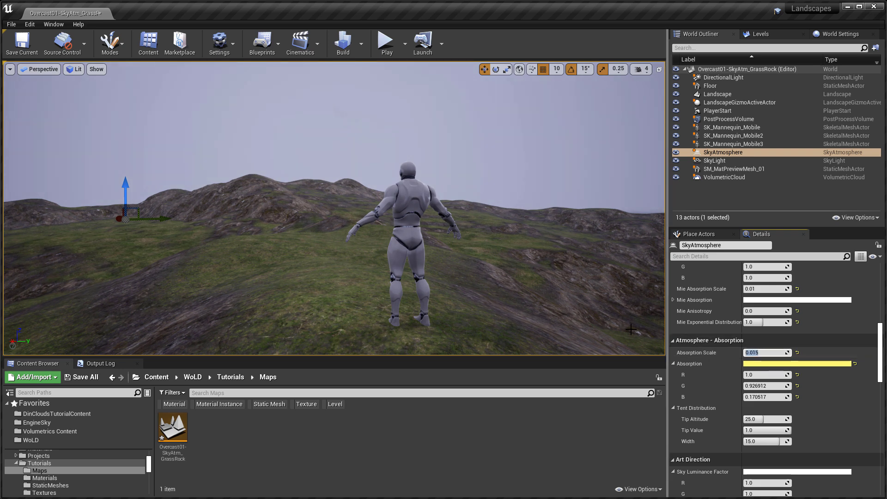
# Set the SkyLight's Intensity Scale to 2.0.
pyautogui.scroll(-2, 758, 407)
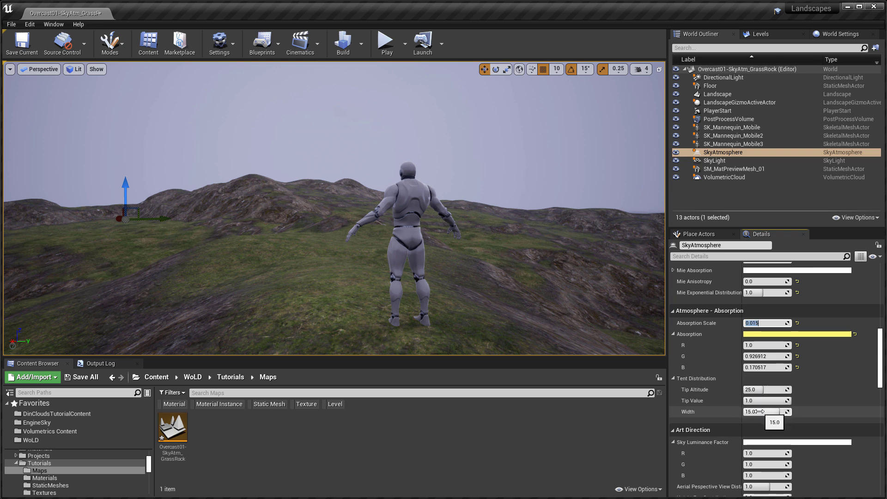
pyautogui.scroll(-5, 760, 415)
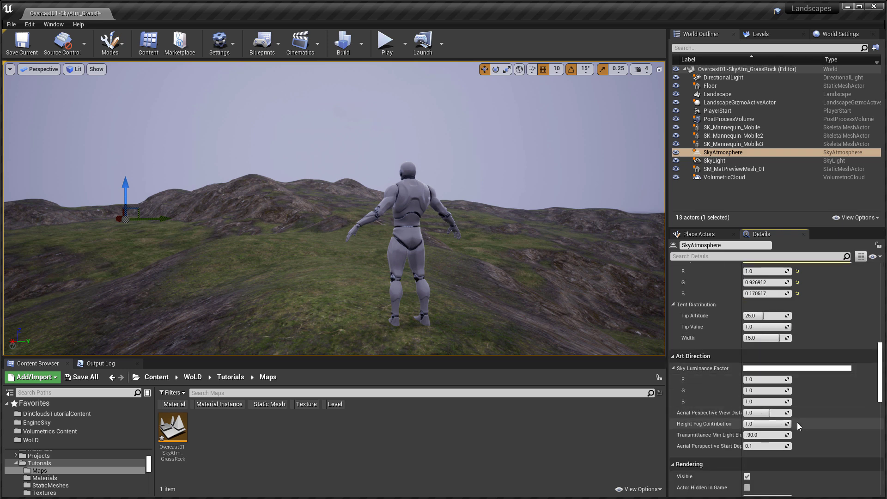
pyautogui.scroll(2, 797, 422)
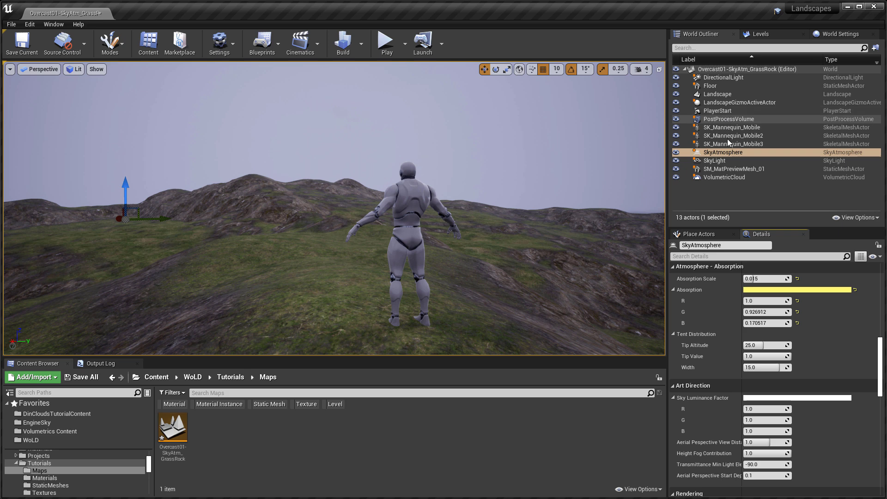
pyautogui.click(725, 160)
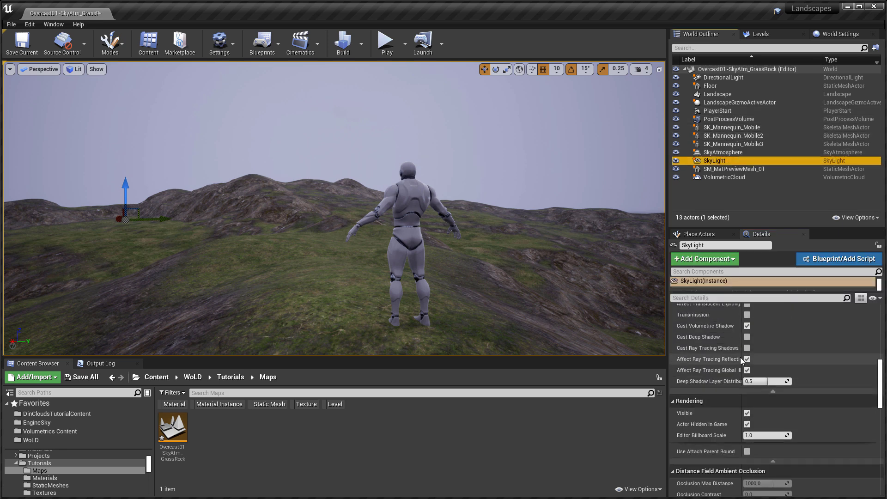
pyautogui.scroll(10, 742, 361)
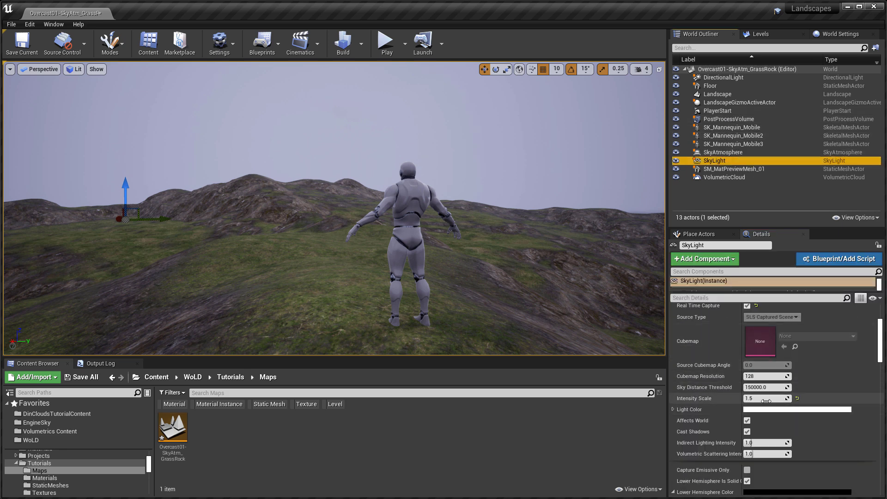
pyautogui.click(766, 398)
pyautogui.write('2')
pyautogui.press('Return')
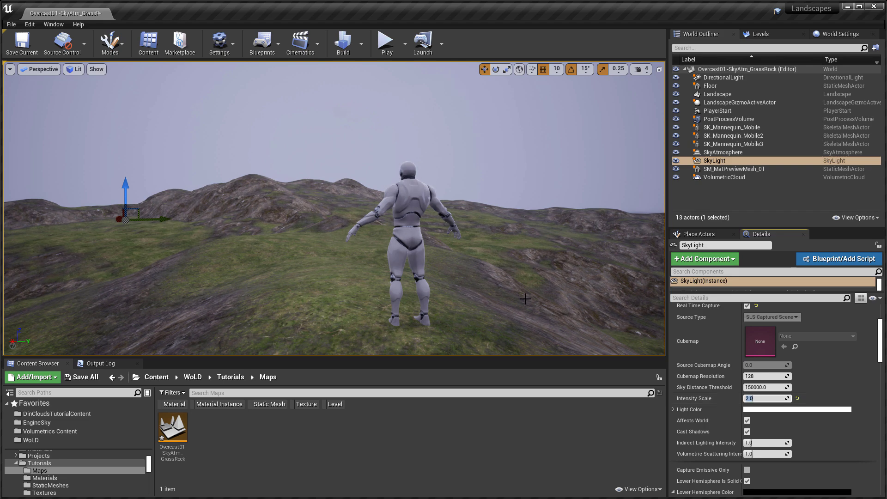
# Play the level from a spot on the landscape near the mannequin, walk the character around to judge the lighting, and stop playing.
pyautogui.moveTo(462, 231); pyautogui.dragTo(448, 238, button='right')
pyautogui.rightClick(364, 289)
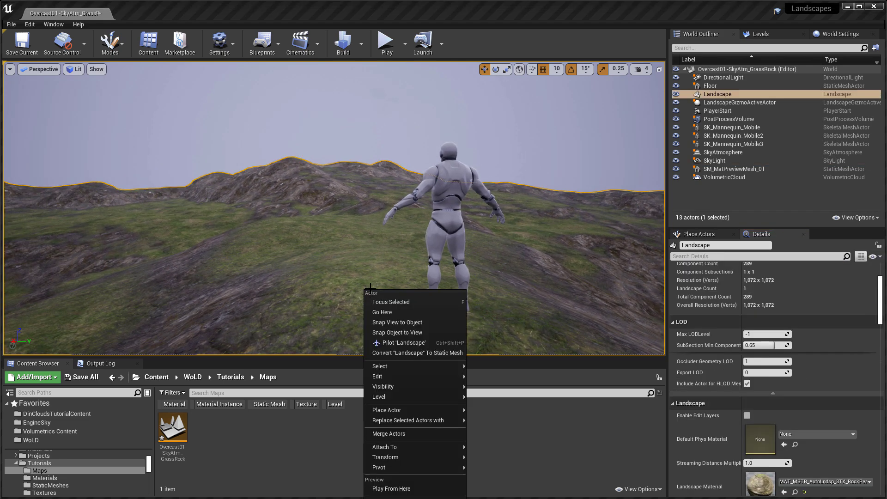
pyautogui.click(393, 489)
pyautogui.press('w')
pyautogui.press('d')
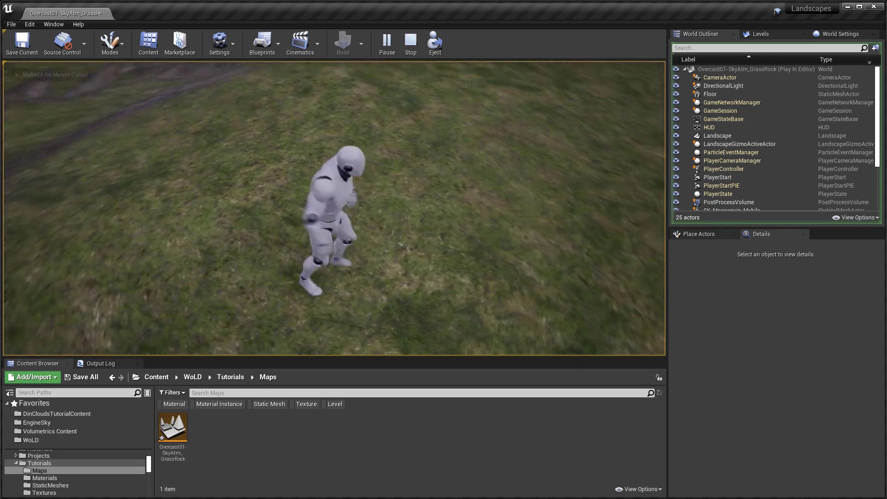
pyautogui.press('Escape')
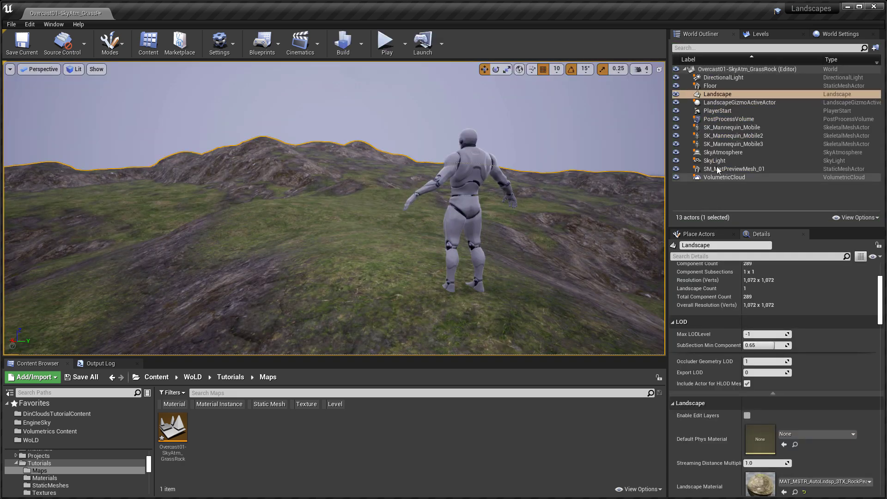
# Set the SkyAtmosphere's Mie Scattering Scale to 2.0.
pyautogui.click(723, 152)
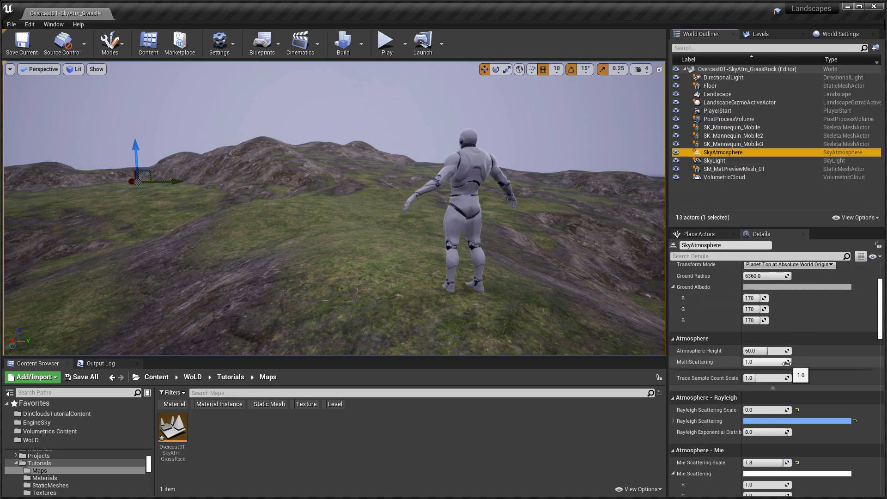
pyautogui.scroll(-4, 787, 364)
pyautogui.click(784, 373)
pyautogui.write('2')
pyautogui.press('Return')
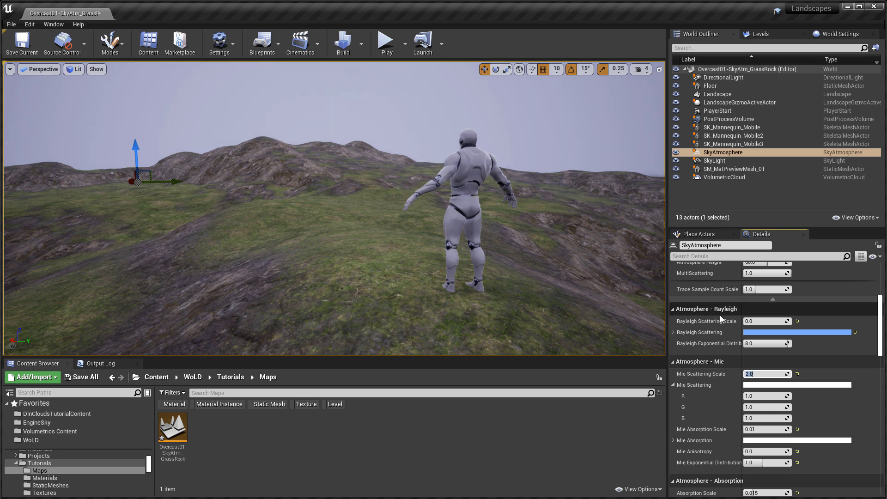
# Try SkyAtmosphere Atmosphere Height values of 80 and 40 and return it to 60.
pyautogui.scroll(2, 725, 317)
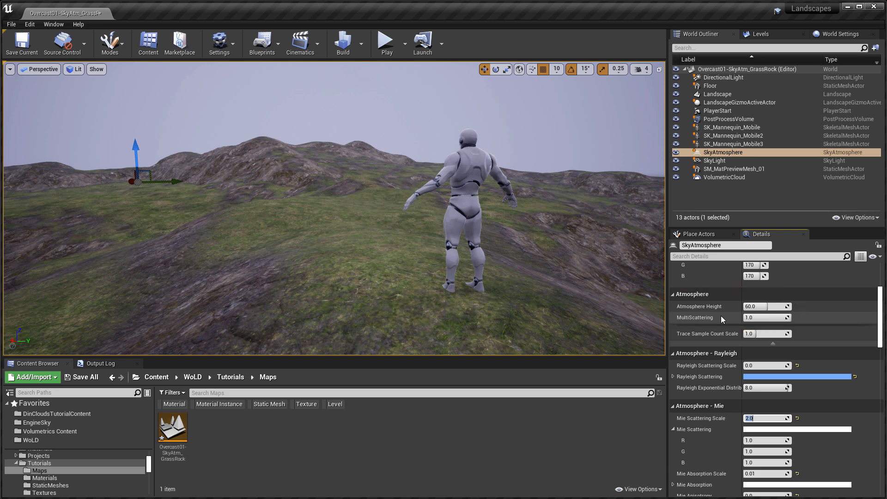
pyautogui.moveTo(770, 306); pyautogui.dragTo(771, 306)
pyautogui.click(770, 307)
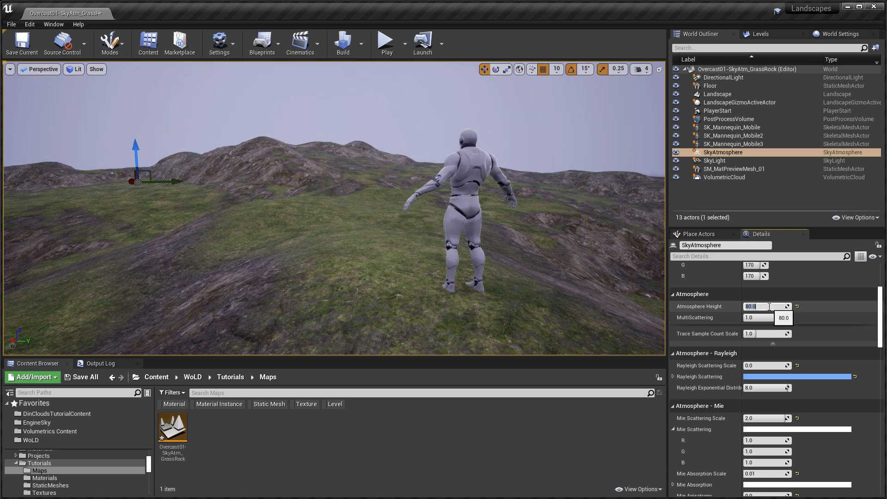
pyautogui.write('40')
pyautogui.press('Return')
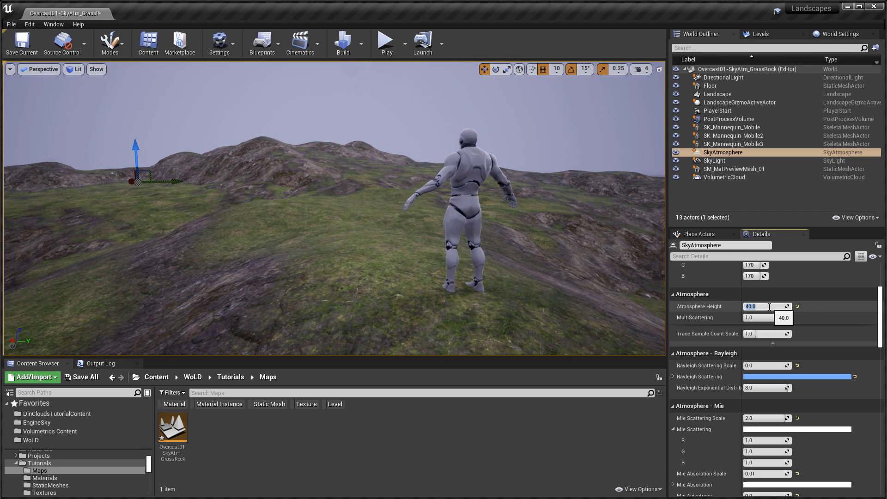
pyautogui.write('60')
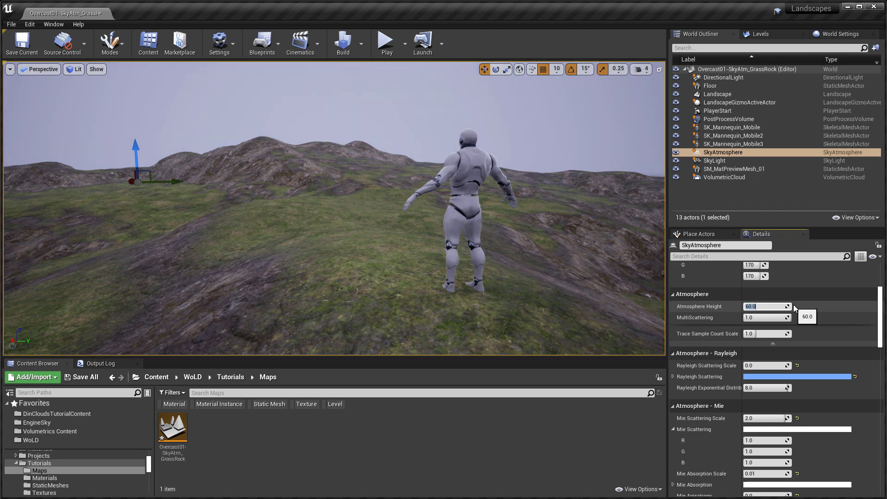
pyautogui.press('Return')
# Set the SkyAtmosphere's MultiScattering to 1.25, comparing it with 1.5, 2 and 0.5.
pyautogui.click(765, 318)
pyautogui.write('1.5')
pyautogui.press('Return')
pyautogui.moveTo(510, 236); pyautogui.dragTo(513, 226, button='right')
pyautogui.click(767, 319)
pyautogui.write('2')
pyautogui.press('Return')
pyautogui.write('0.5')
pyautogui.press('Return')
pyautogui.write('1.5')
pyautogui.press('Return')
pyautogui.moveTo(485, 228); pyautogui.dragTo(530, 248, button='right')
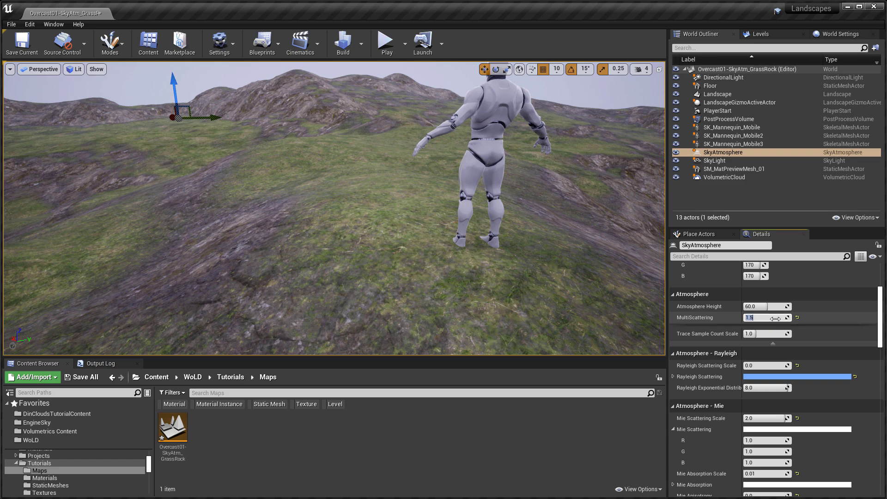
# Play-test the level with the changed multi-scattering, turning the character across the grass toward the horizon, and end the play session.
pyautogui.hotkey('alt', 'p')
pyautogui.press('w')
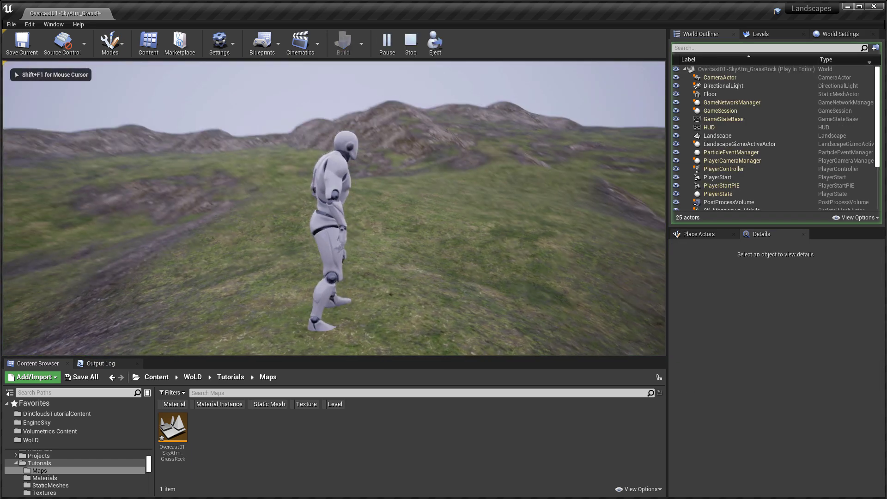
pyautogui.press('d')
pyautogui.press('d')
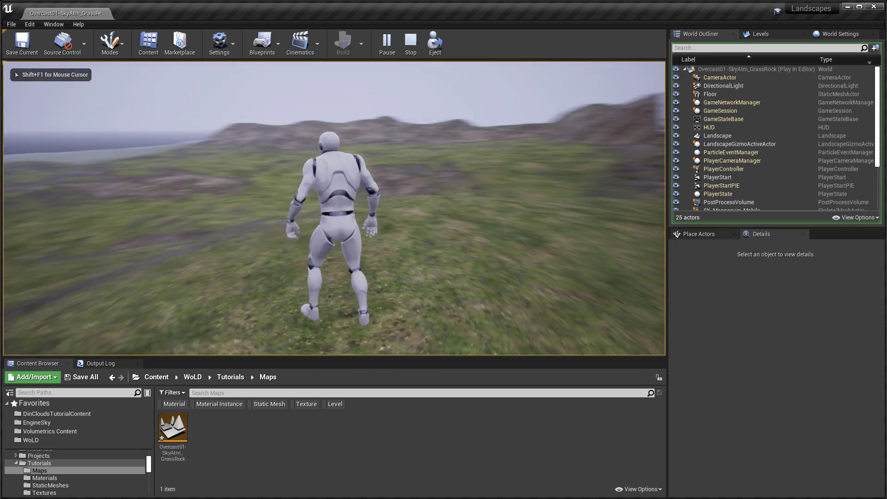
pyautogui.press('a')
pyautogui.press('Escape')
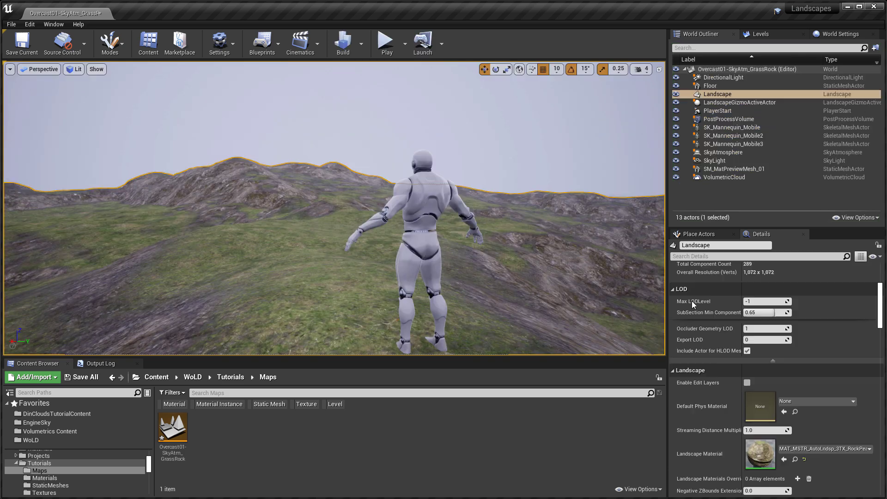
# Set the SkyAtmosphere's Atmosphere Height to 80, check the sky above the landscape, and clear the selection.
pyautogui.click(729, 153)
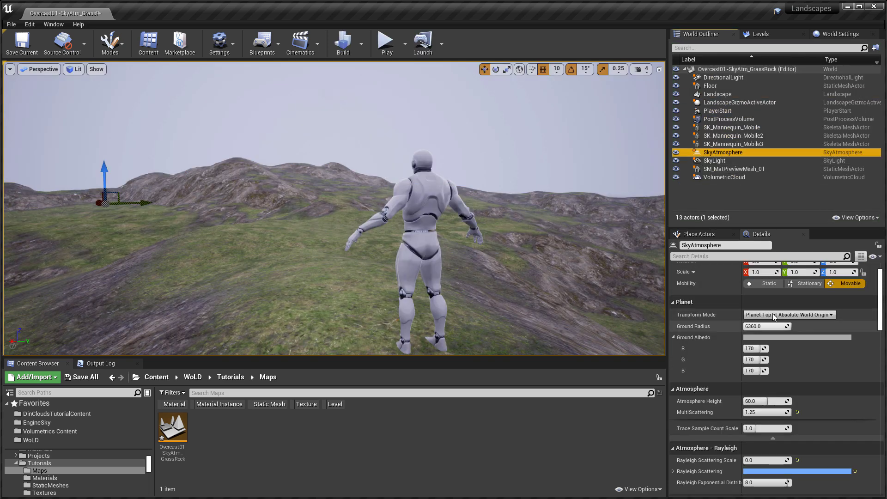
pyautogui.click(764, 402)
pyautogui.write('80')
pyautogui.press('Return')
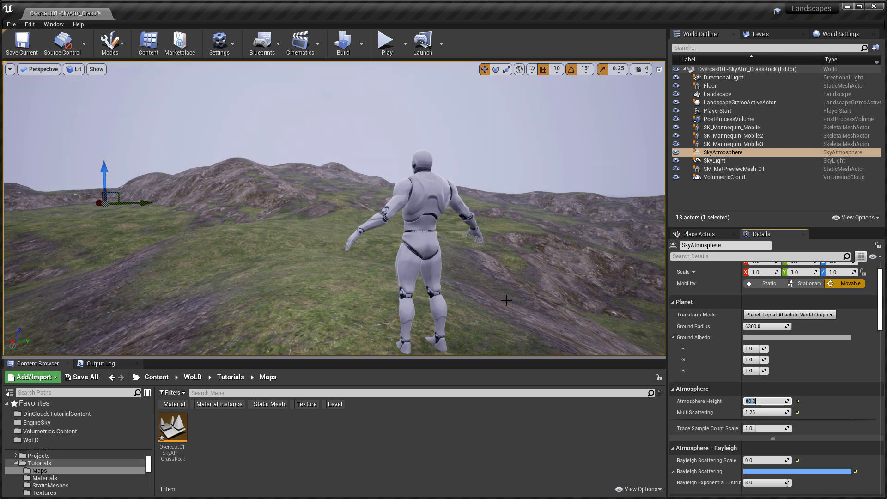
pyautogui.moveTo(505, 301); pyautogui.dragTo(483, 344, button='right')
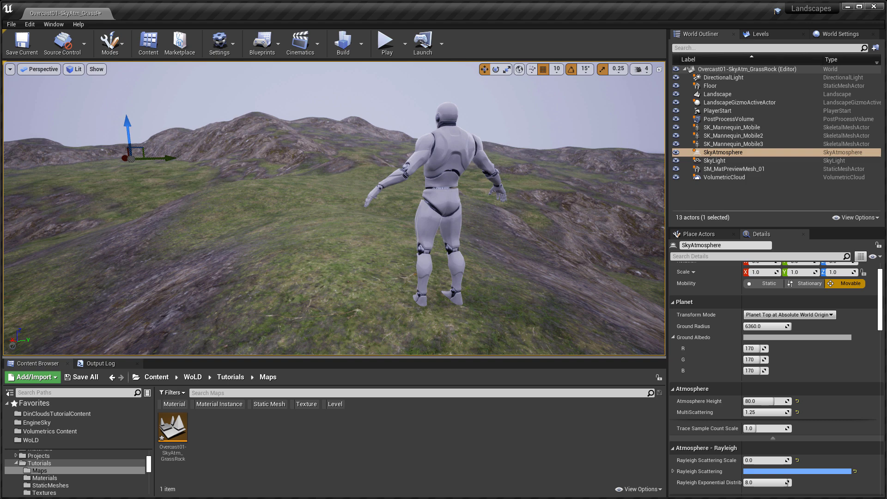
pyautogui.moveTo(505, 301); pyautogui.dragTo(515, 285, button='right')
pyautogui.press('s')
pyautogui.press('Escape')
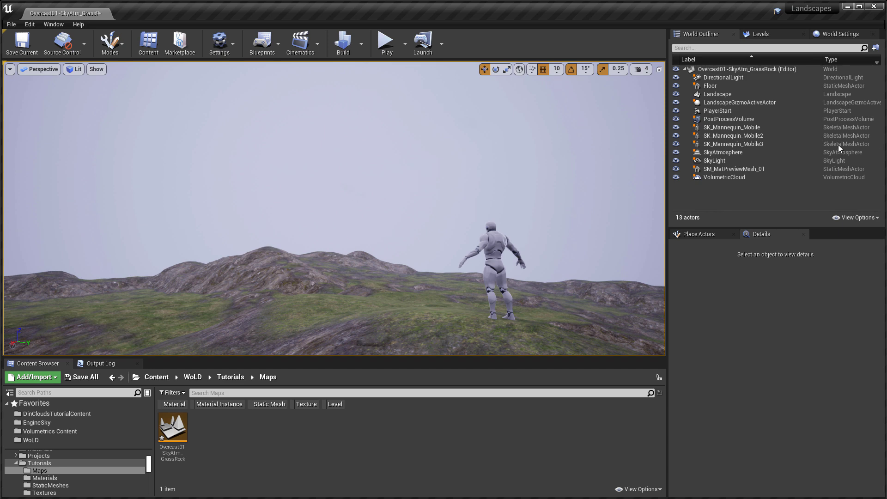
# Set the SkyAtmosphere's Aerial Perspective View Distance Scale to 0.0 under Art Direction and inspect the cloudy sky.
pyautogui.click(736, 153)
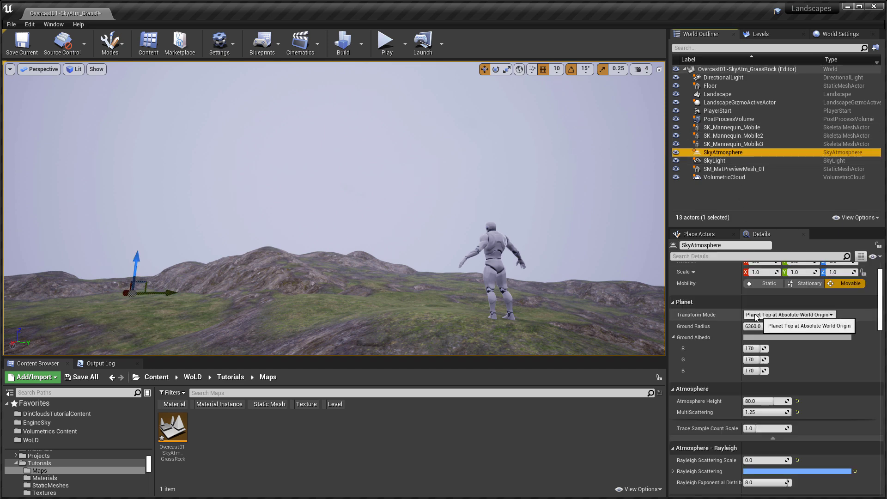
pyautogui.scroll(-10, 781, 351)
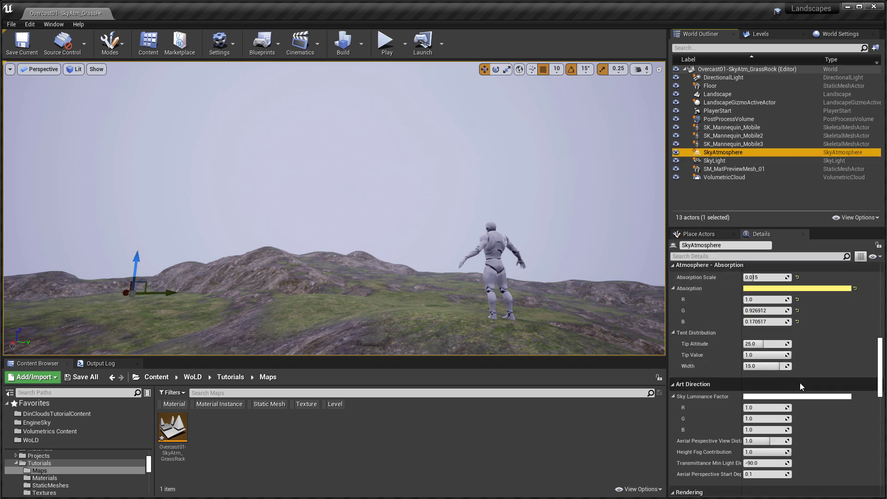
pyautogui.scroll(-3, 800, 382)
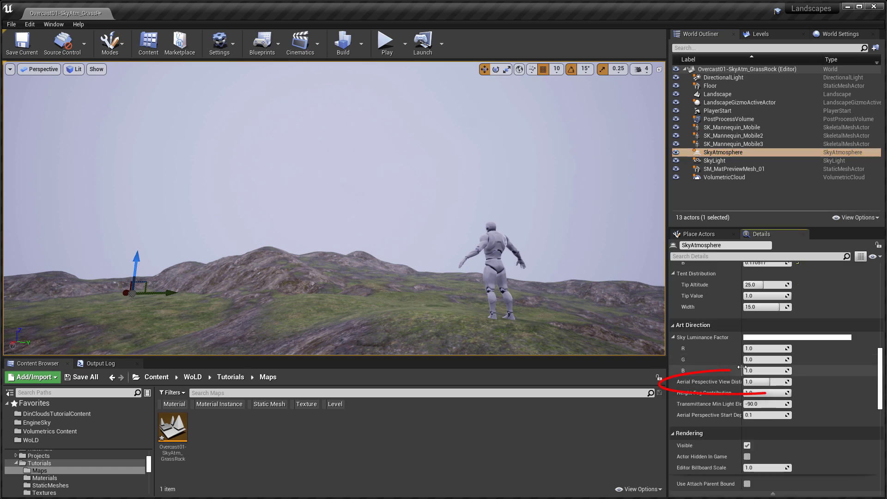
pyautogui.moveTo(741, 366); pyautogui.dragTo(779, 370)
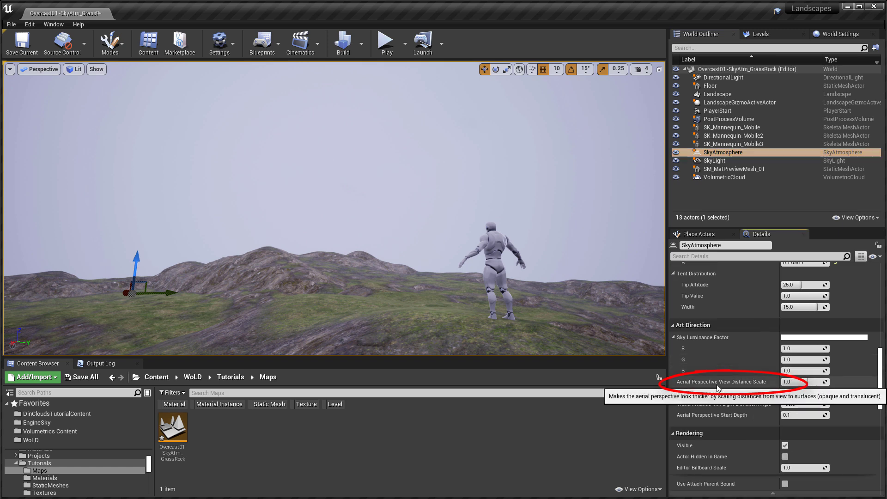
pyautogui.click(804, 382)
pyautogui.write('.2')
pyautogui.press('Return')
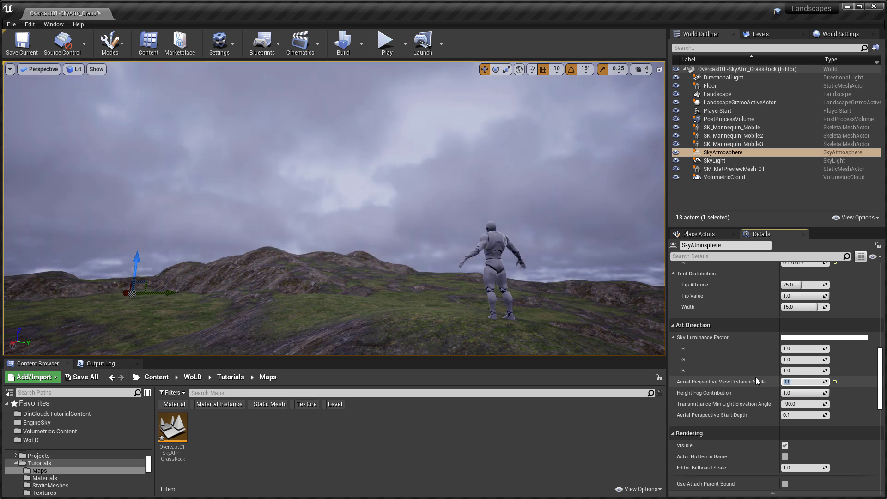
pyautogui.moveTo(490, 259); pyautogui.dragTo(475, 271, button='right')
pyautogui.press('w')
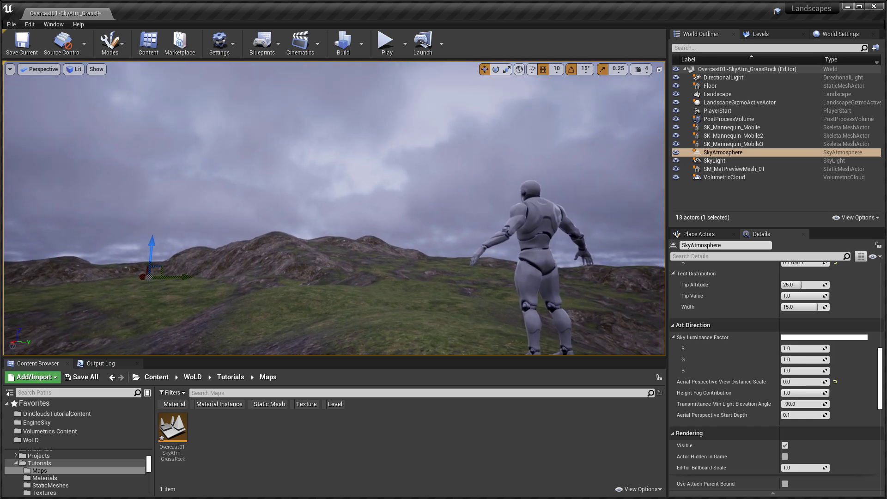
# Play-test the level, running the character across the grass while viewing the horizon and clouds, and end the play session.
pyautogui.hotkey('alt', 'p')
pyautogui.press('w')
pyautogui.press('a')
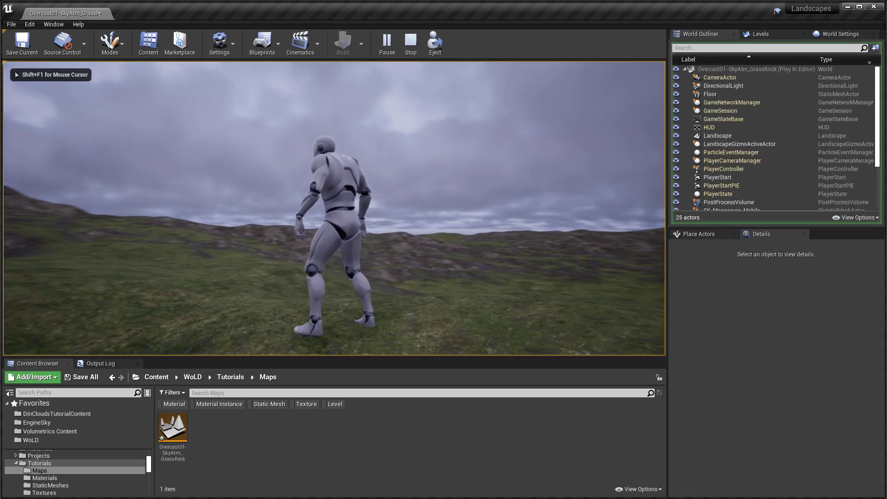
pyautogui.press('w')
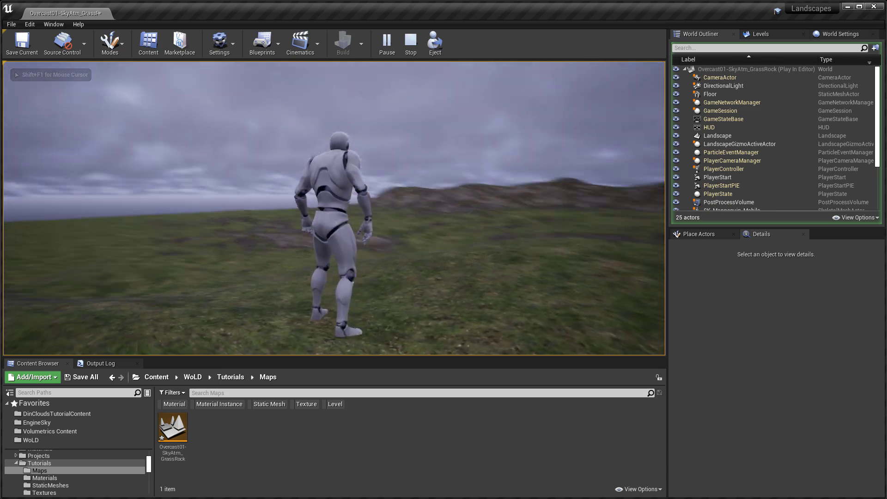
pyautogui.press('w')
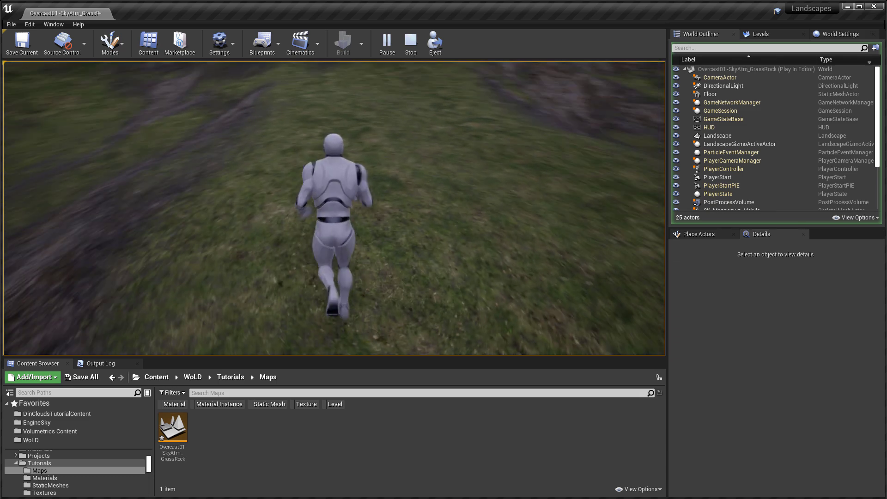
pyautogui.press('w')
pyautogui.press('Escape')
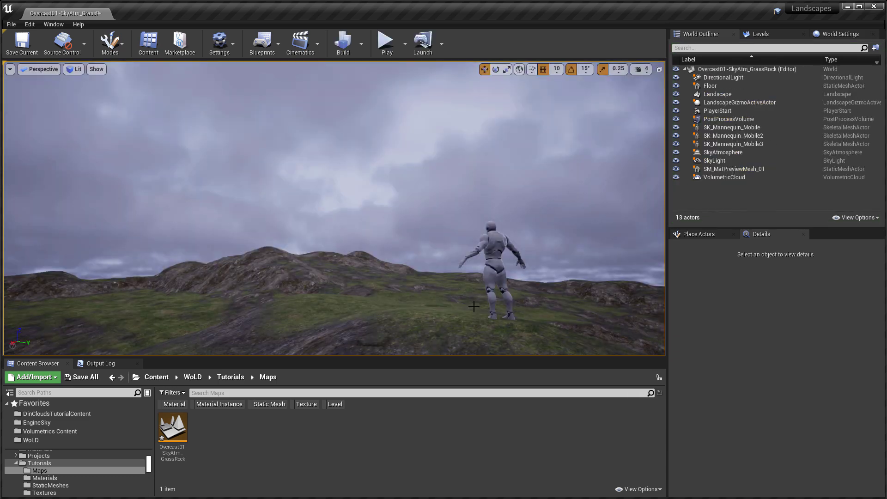
# Set the SkyAtmosphere's Aerial Perspective View Distance Scale to 0.01, comparing it with 0.1 and 0, and inspect the terrain and sky.
pyautogui.click(727, 151)
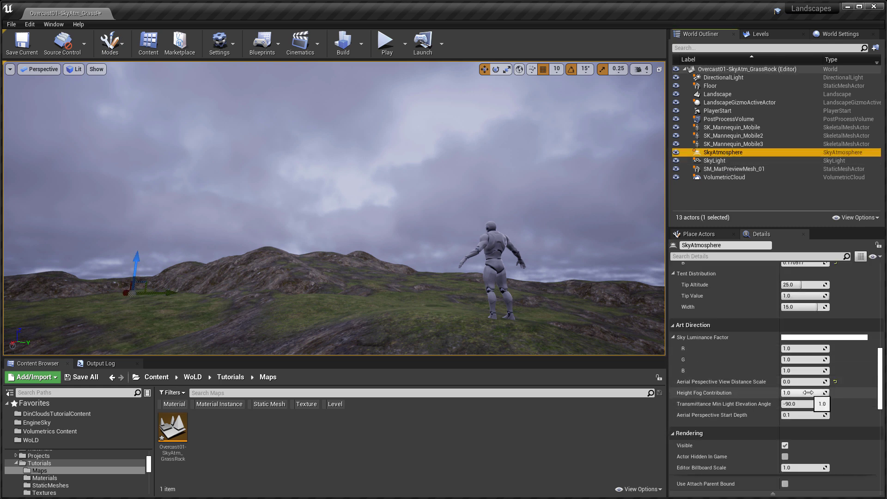
pyautogui.write('0.1')
pyautogui.press('Return')
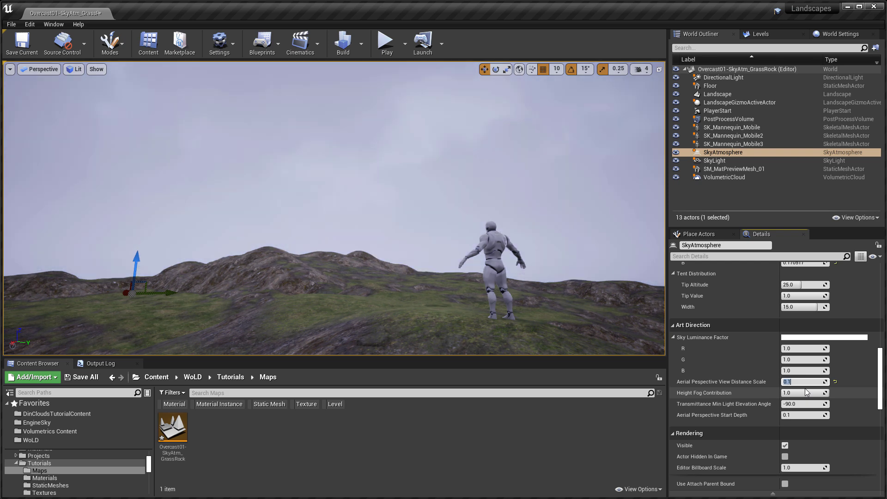
pyautogui.write('.01')
pyautogui.press('Return')
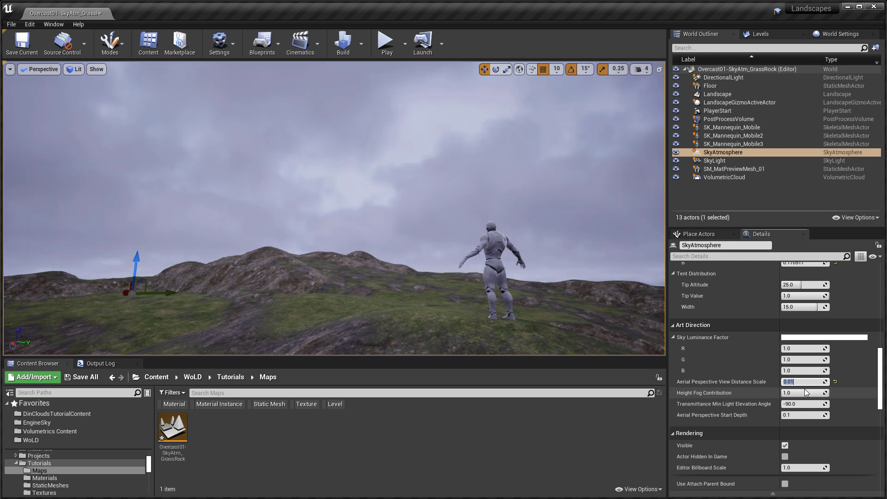
pyautogui.write('0')
pyautogui.press('Return')
pyautogui.write('.0')
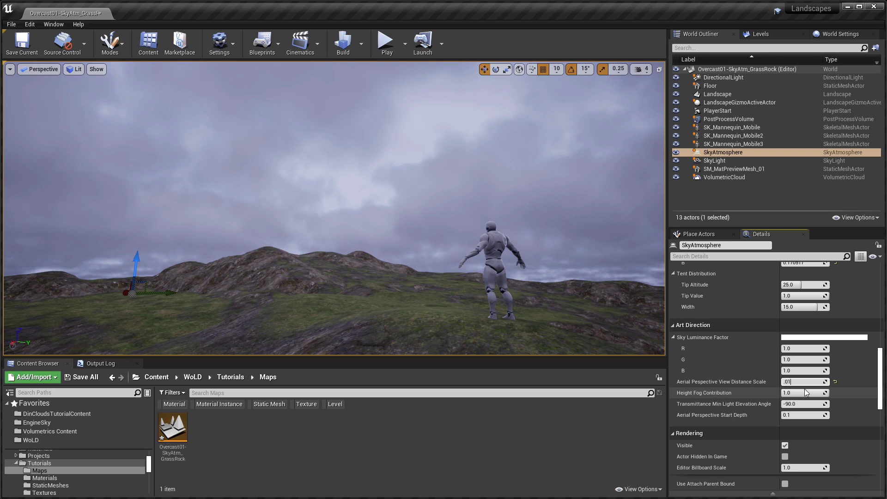
pyautogui.write('1')
pyautogui.press('Return')
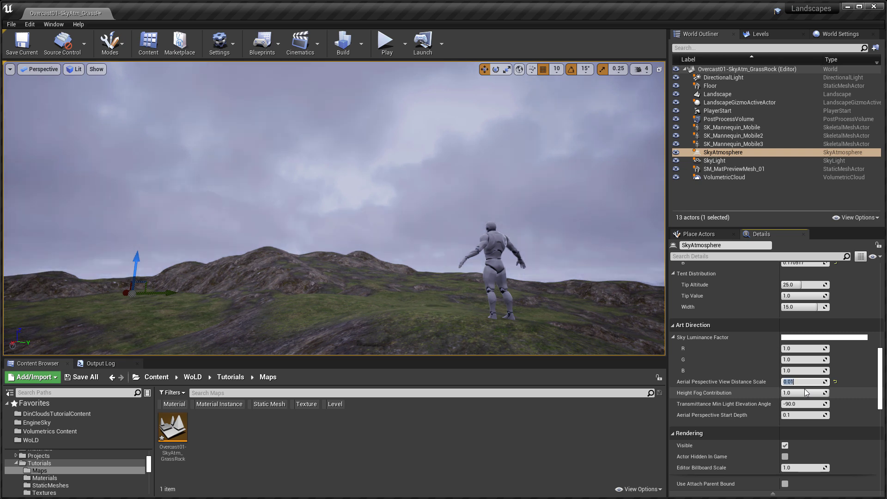
pyautogui.press('w')
pyautogui.moveTo(518, 241); pyautogui.dragTo(527, 268, button='right')
pyautogui.press('d')
pyautogui.press('a')
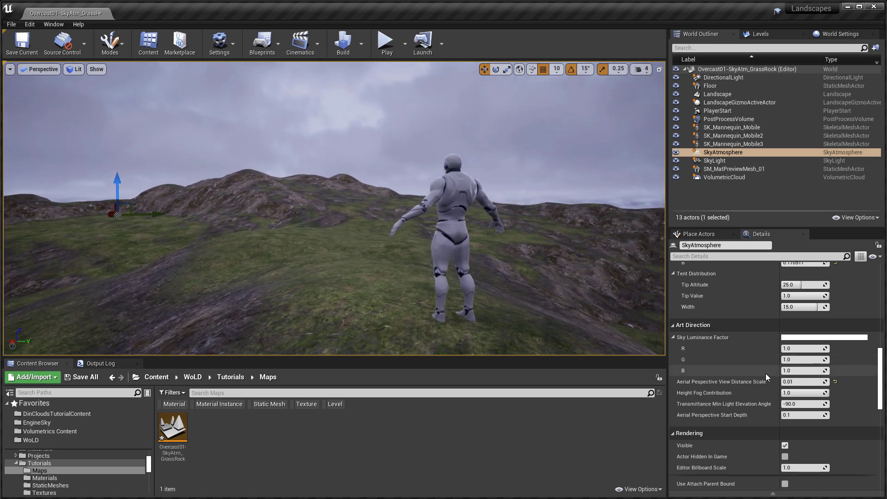
pyautogui.scroll(8, 781, 400)
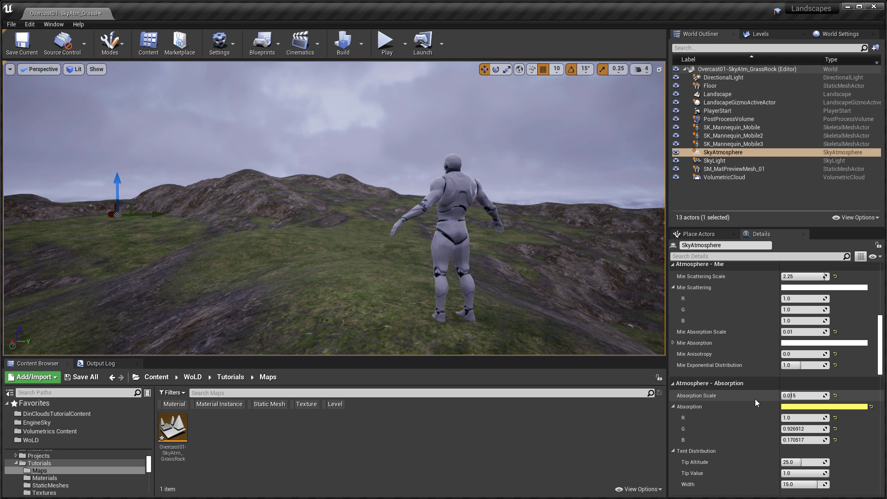
pyautogui.moveTo(545, 259); pyautogui.dragTo(534, 215, button='right')
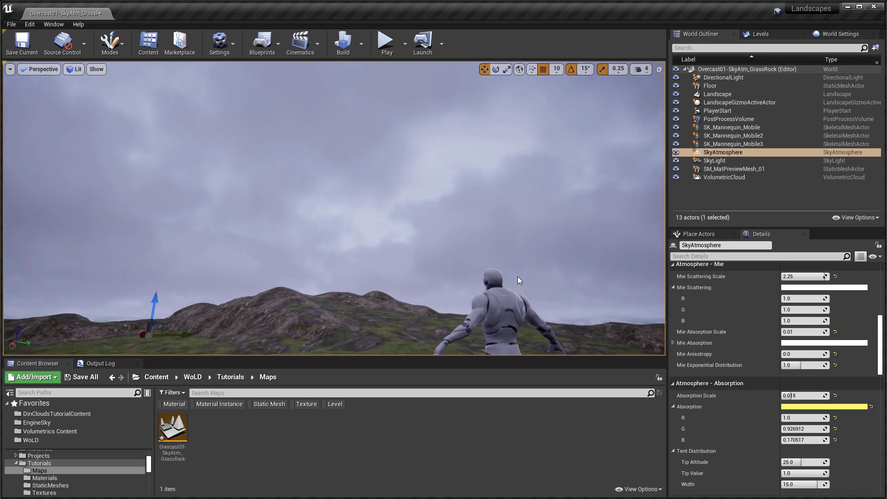
# Try raising the VolumetricCloud's Layer Bottom Altitude to about 6.2 and Layer Height to about 13.7, and reset both to their defaults.
pyautogui.click(742, 177)
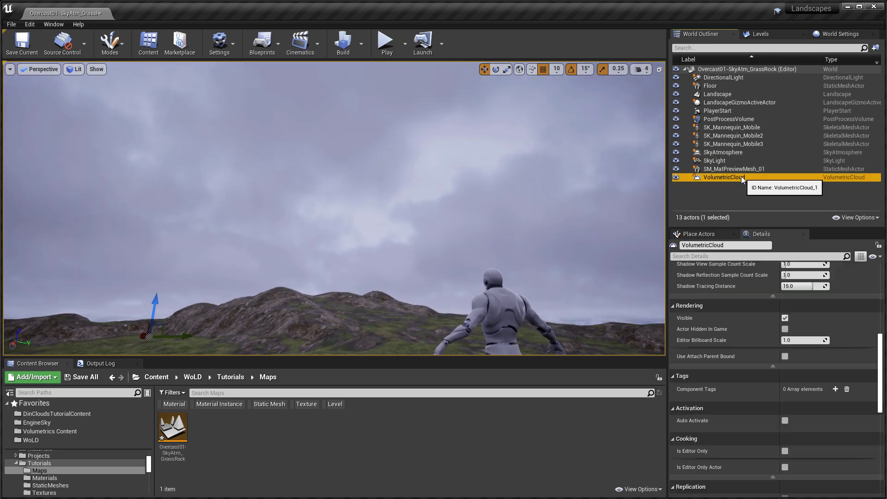
pyautogui.scroll(6, 730, 340)
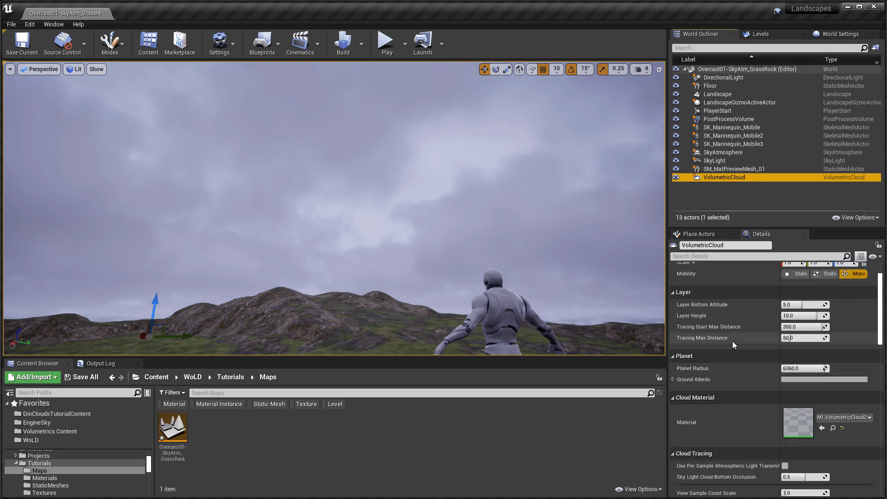
pyautogui.moveTo(794, 304)
pyautogui.mouseDown()
pyautogui.moveTo(811, 305)
pyautogui.moveTo(799, 309)
pyautogui.moveTo(813, 315)
pyautogui.mouseUp()
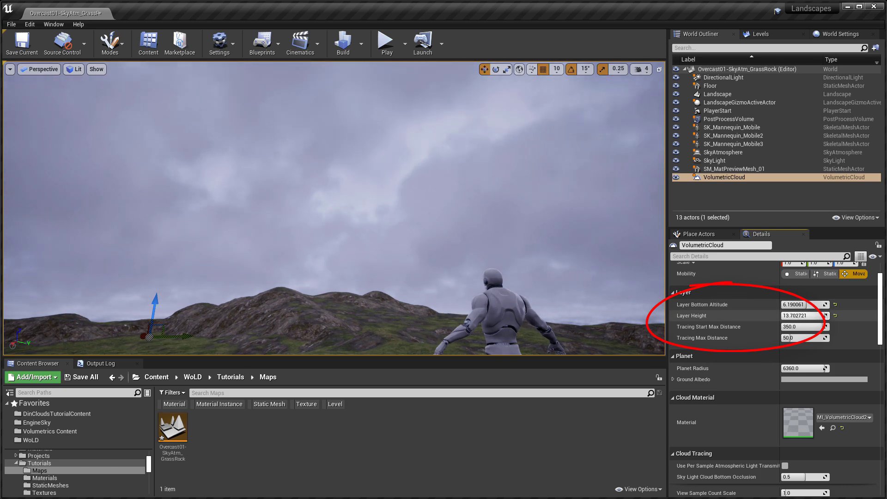
pyautogui.click(837, 306)
pyautogui.click(836, 316)
# Set the VolumetricCloud's Tracing Max Distance to 75, comparing it with 100 while watching the clouds near the horizon.
pyautogui.moveTo(600, 289); pyautogui.dragTo(437, 307, button='right')
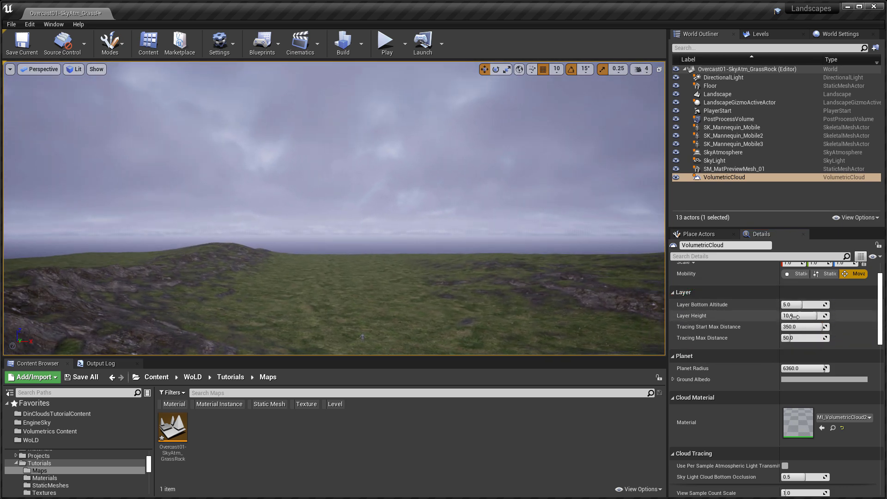
pyautogui.moveTo(808, 327)
pyautogui.mouseDown()
pyautogui.moveTo(793, 327)
pyautogui.moveTo(809, 327)
pyautogui.moveTo(807, 338)
pyautogui.mouseUp()
pyautogui.moveTo(601, 296); pyautogui.dragTo(557, 299, button='right')
pyautogui.moveTo(808, 327); pyautogui.dragTo(812, 327)
pyautogui.click(803, 337)
pyautogui.write('100')
pyautogui.press('Return')
pyautogui.write('75')
pyautogui.press('Return')
# Set the VolumetricCloud's Tracing Start Max Distance to 260 and check the clouds above the hills.
pyautogui.click(803, 328)
pyautogui.write('260')
pyautogui.press('Return')
pyautogui.moveTo(574, 286); pyautogui.dragTo(662, 287, button='right')
pyautogui.moveTo(495, 245)
pyautogui.mouseDown(button='right')
pyautogui.moveTo(520, 246)
pyautogui.moveTo(494, 245)
pyautogui.mouseUp(button='right')
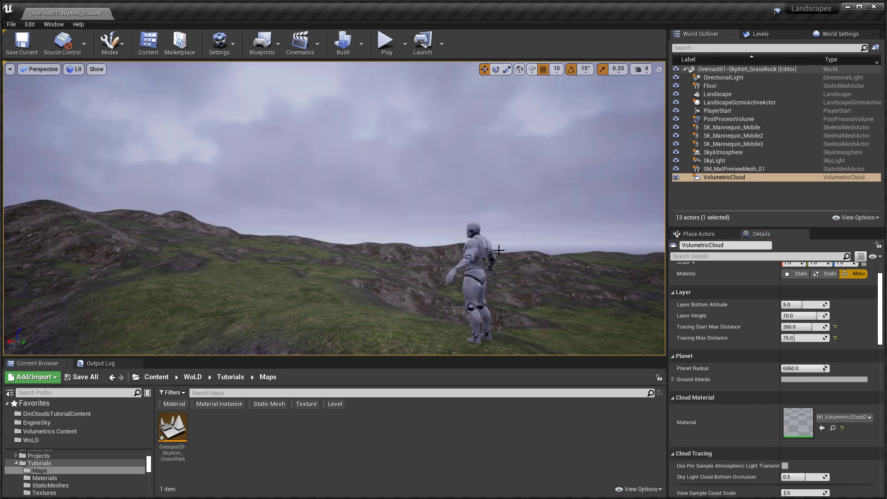
# Open the MI_VolumetricCloud2 material instance used by the VolumetricCloud and try a Cloud Density of 3.
pyautogui.click(833, 428)
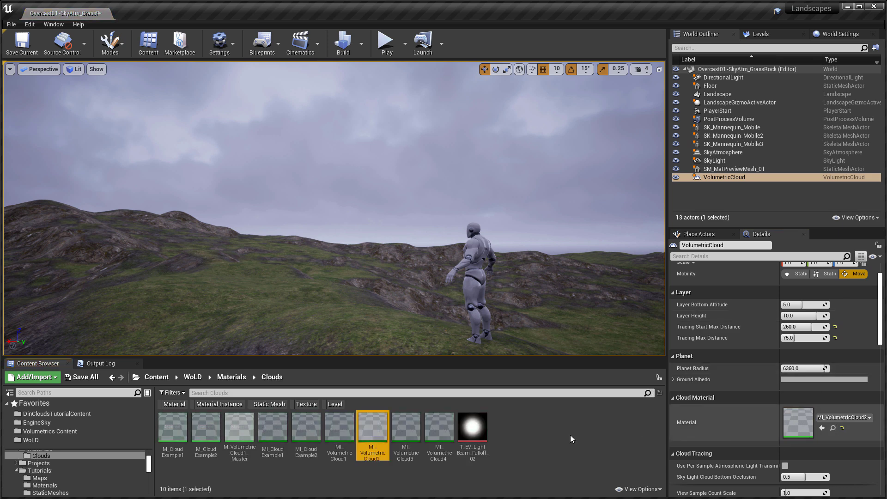
pyautogui.doubleClick(374, 421)
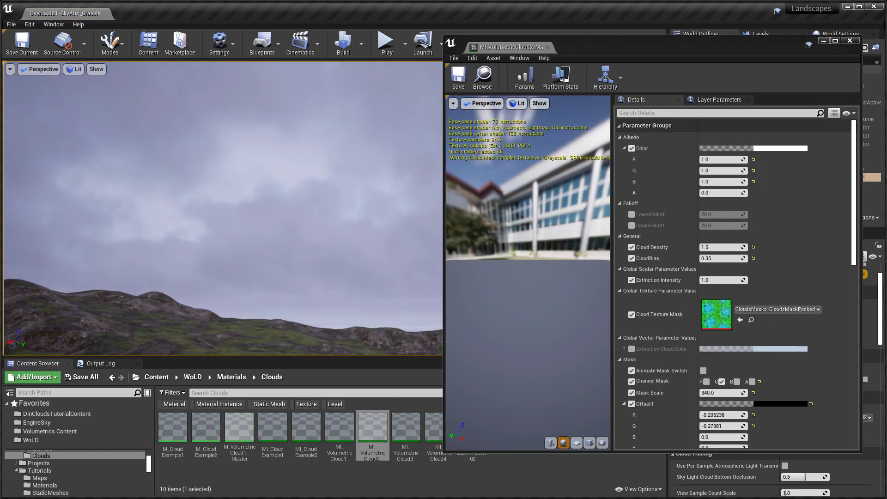
pyautogui.scroll(-3, 718, 199)
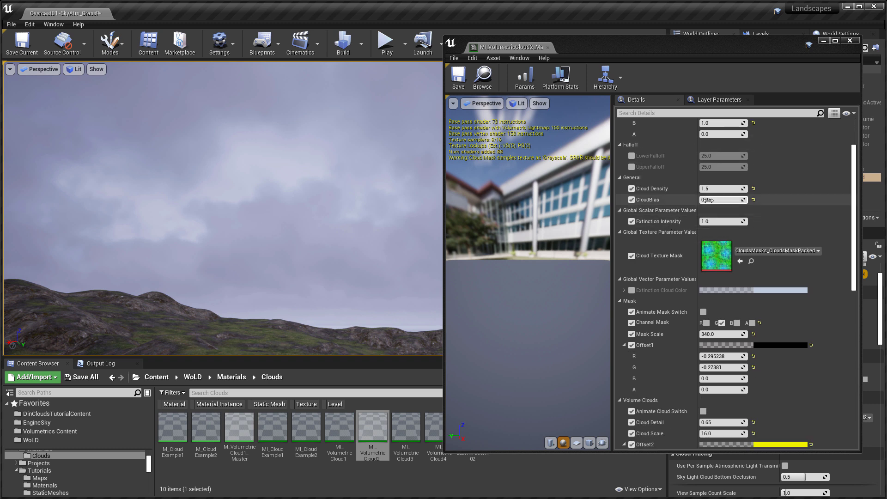
pyautogui.click(725, 188)
pyautogui.write('3')
pyautogui.press('Return')
pyautogui.press('Return')
# Try CloudBias values of 0.2 and 0.4 in MI_VolumetricCloud2, look over its mask and cloud parameters, and close the material instance.
pyautogui.click(722, 199)
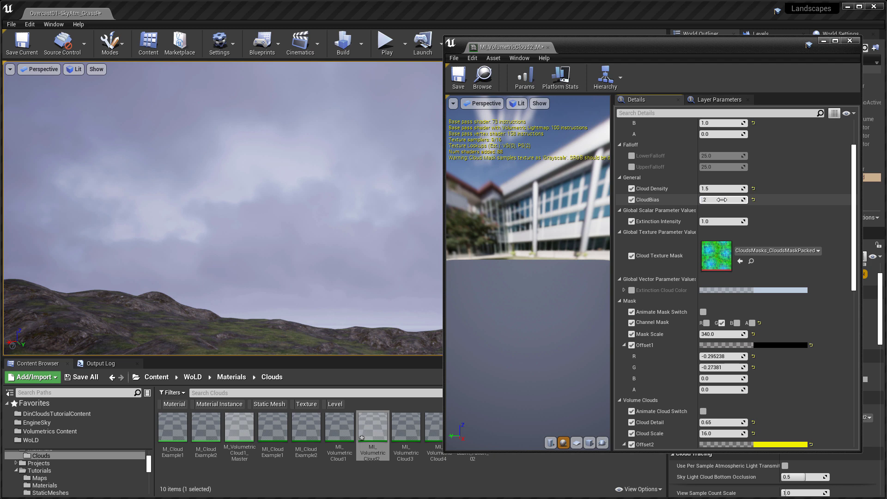
pyautogui.write('0.2')
pyautogui.press('Return')
pyautogui.write('0.4')
pyautogui.press('Return')
pyautogui.press('Return')
pyautogui.scroll(-4, 714, 258)
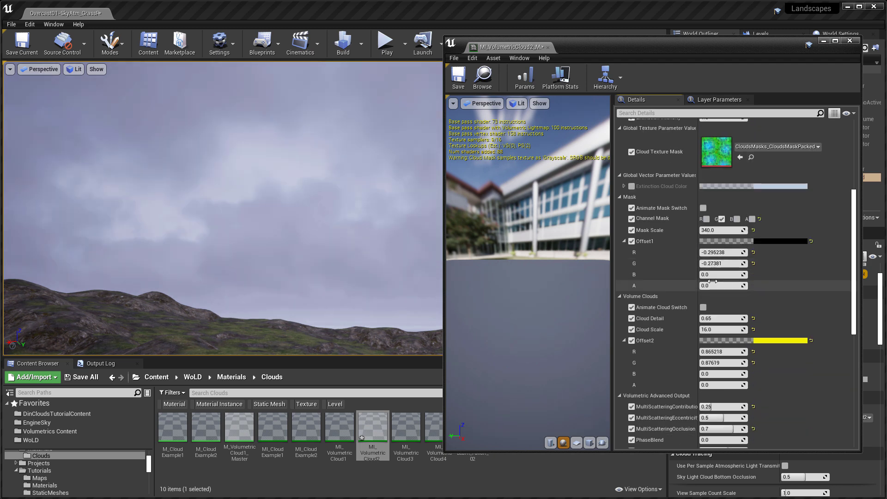
pyautogui.click(850, 40)
# Place an Exponential Height Fog actor from the Visual Effects category on the grass beside the mannequin.
pyautogui.moveTo(609, 241); pyautogui.dragTo(786, 254, button='right')
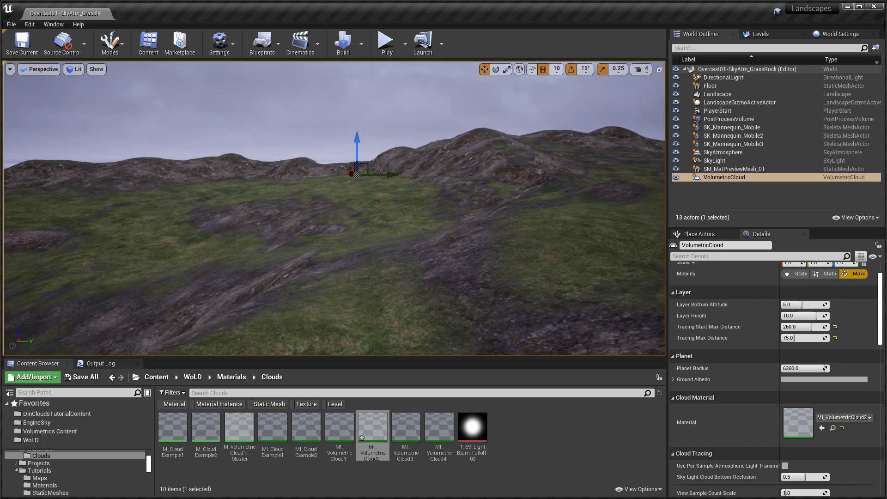
pyautogui.moveTo(599, 242)
pyautogui.mouseDown(button='right')
pyautogui.moveTo(643, 242)
pyautogui.moveTo(598, 242)
pyautogui.mouseUp(button='right')
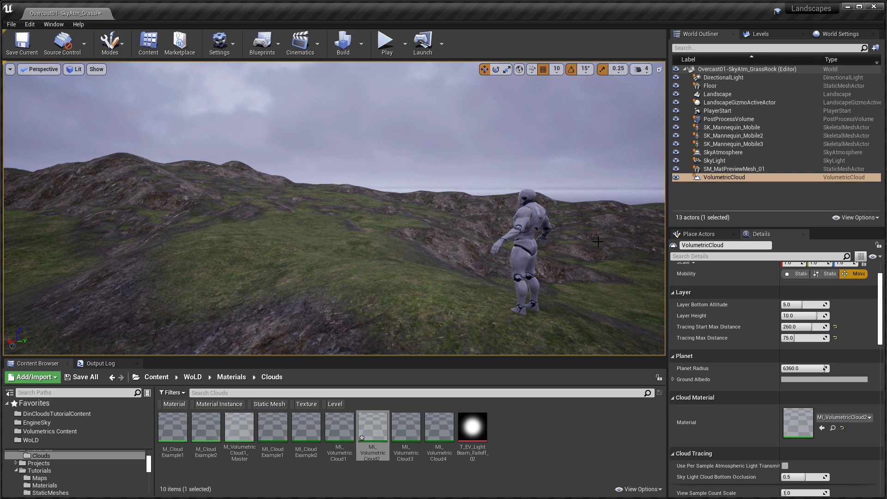
pyautogui.click(698, 234)
pyautogui.click(691, 316)
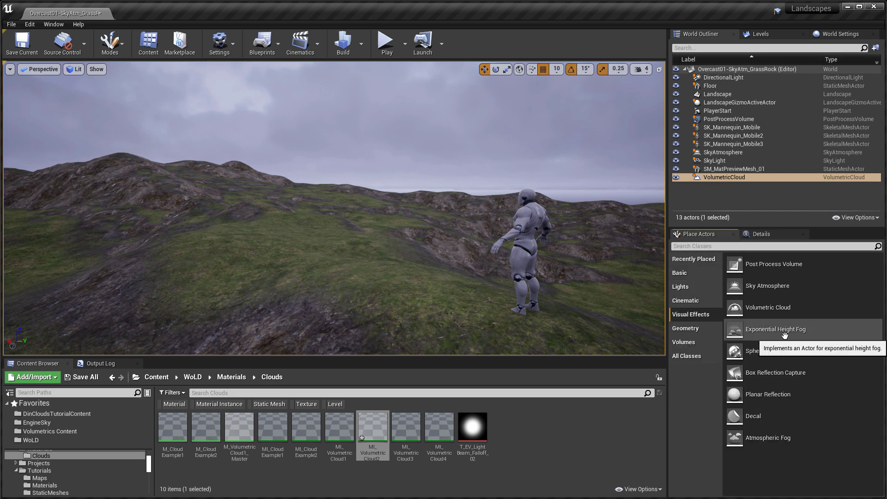
pyautogui.moveTo(765, 330); pyautogui.dragTo(422, 280)
pyautogui.moveTo(422, 280); pyautogui.dragTo(515, 251, button='right')
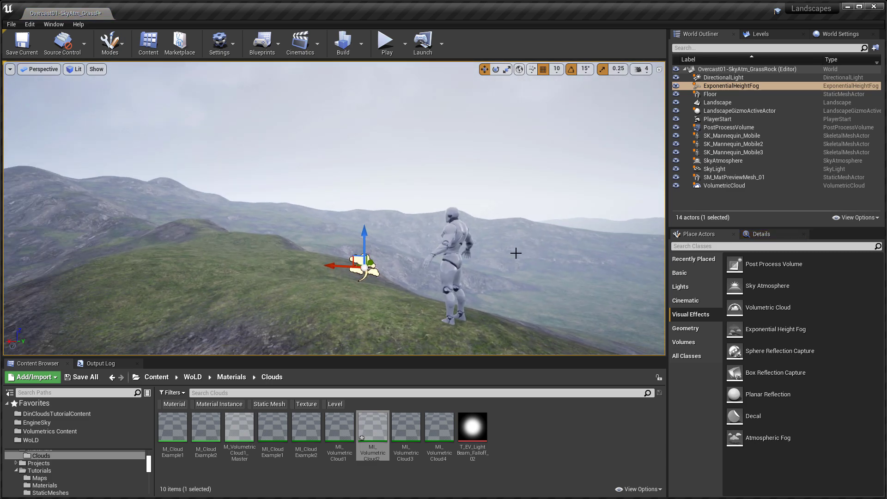
# Set the ExponentialHeightFog's Fog Inscattering Color to black.
pyautogui.click(762, 234)
pyautogui.scroll(-2, 788, 335)
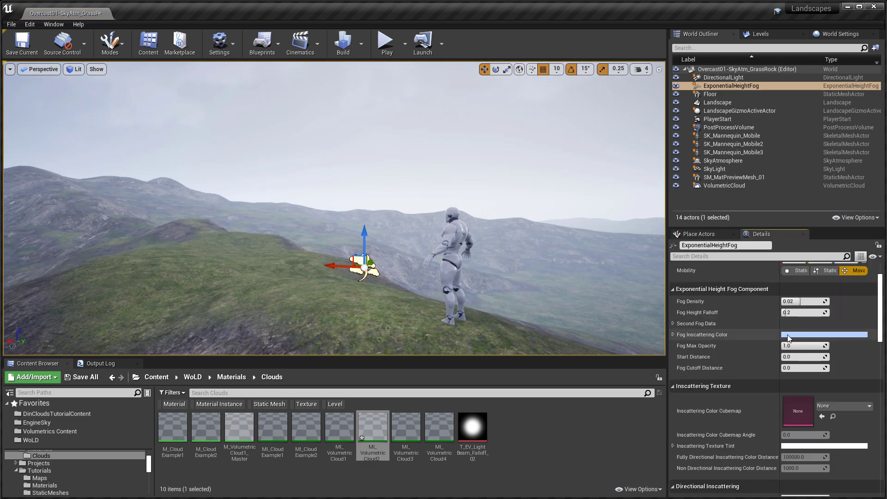
pyautogui.click(788, 334)
pyautogui.moveTo(679, 161); pyautogui.dragTo(674, 139)
pyautogui.moveTo(699, 181); pyautogui.dragTo(698, 277)
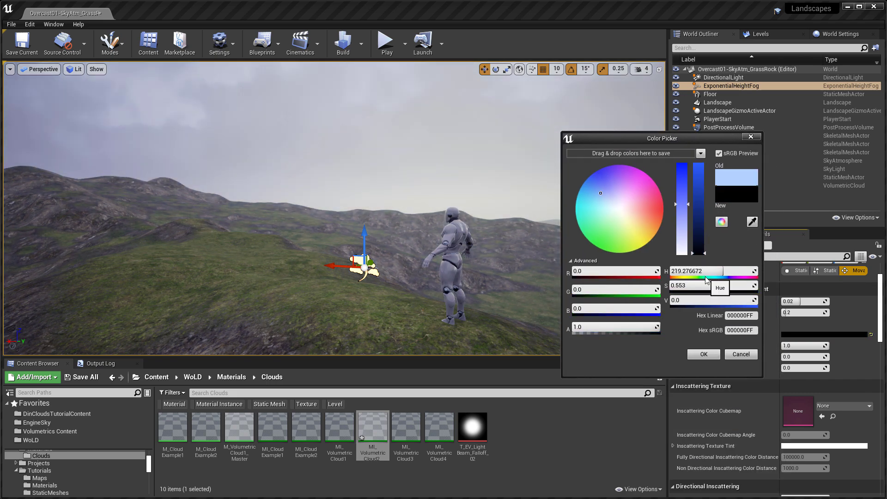
pyautogui.click(702, 357)
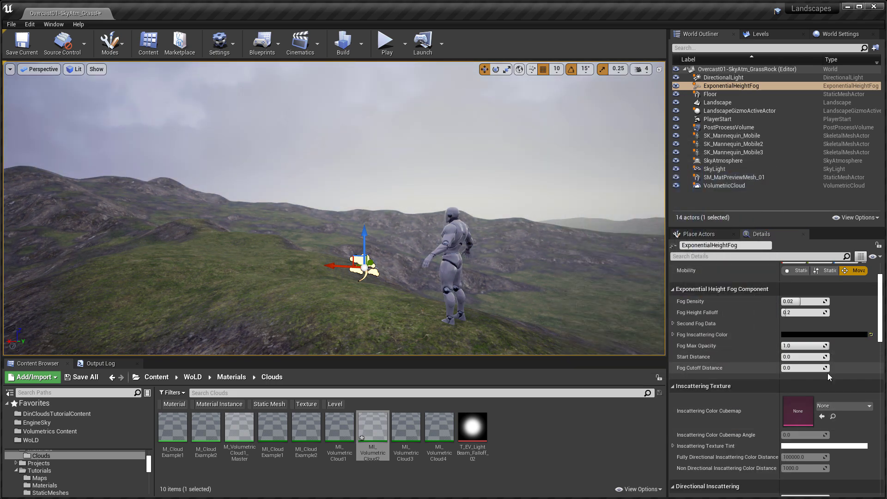
# Set the ExponentialHeightFog's Directional Inscattering Color to black and return to the fog component's main settings.
pyautogui.scroll(-3, 828, 373)
pyautogui.click(794, 448)
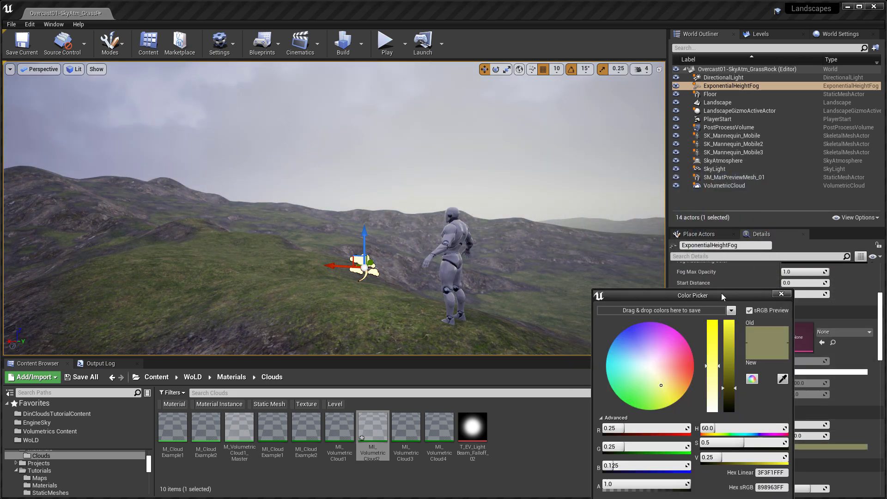
pyautogui.moveTo(722, 293); pyautogui.dragTo(718, 198)
pyautogui.moveTo(725, 293); pyautogui.dragTo(726, 316)
pyautogui.click(731, 415)
pyautogui.scroll(5, 729, 414)
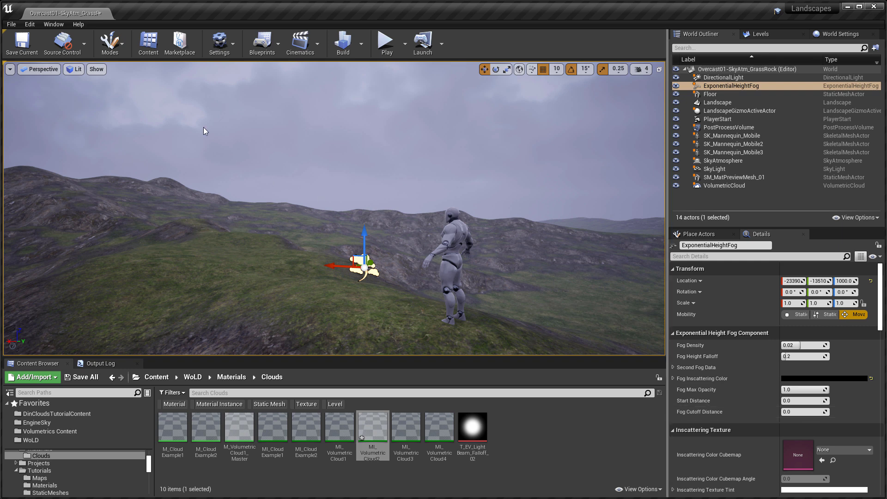
# Search the Project Settings for "height", check the Support Sky Atmosphere Affecting Height Fog option under Rendering, and close the settings.
pyautogui.click(30, 24)
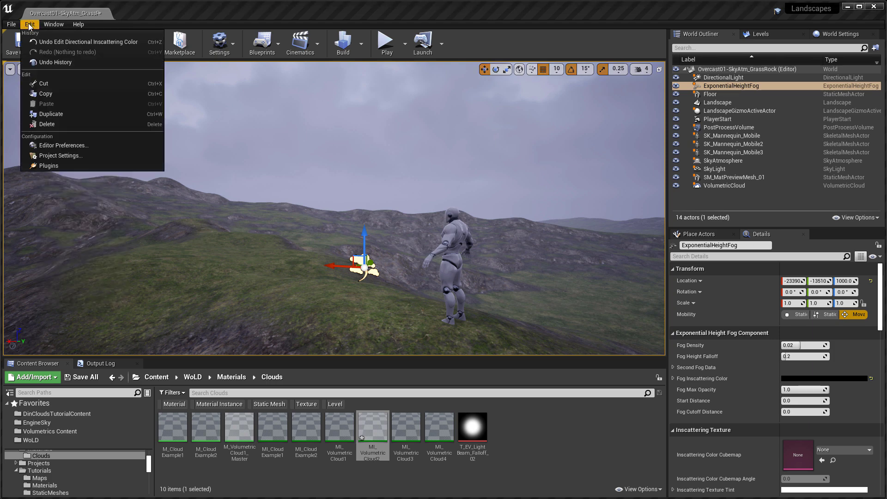
pyautogui.click(85, 157)
pyautogui.click(404, 77)
pyautogui.write('height')
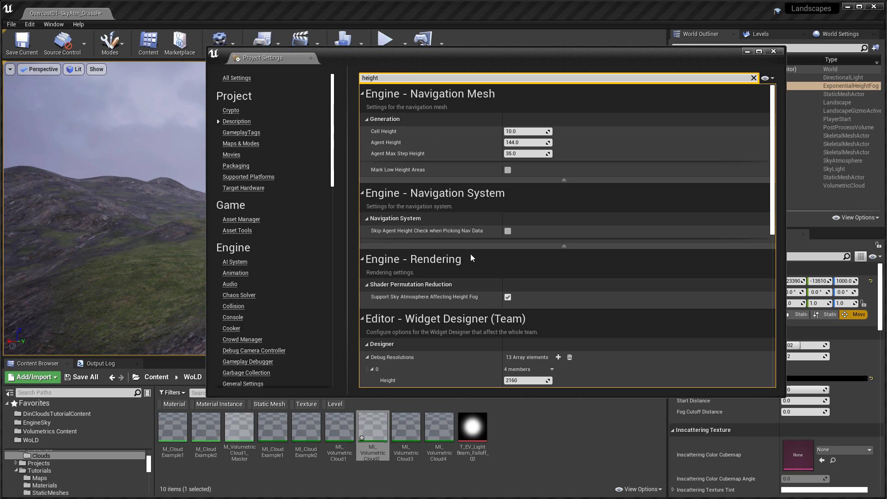
pyautogui.scroll(-2, 467, 278)
pyautogui.moveTo(398, 270)
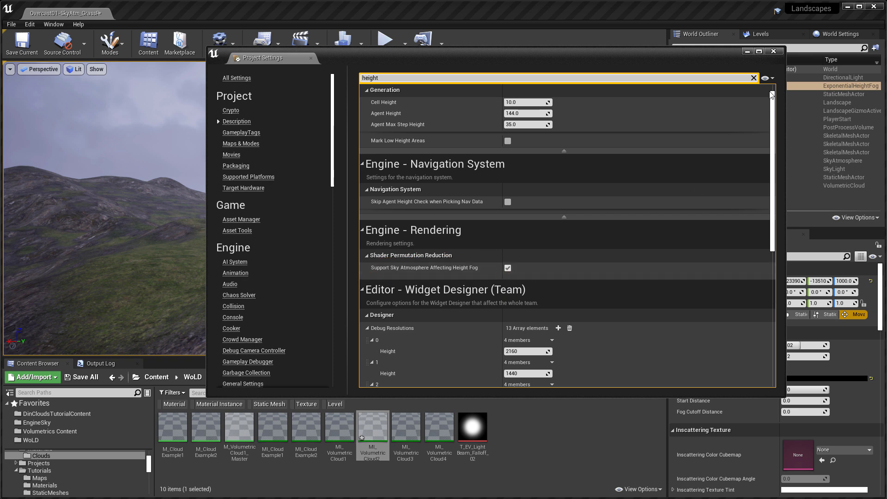
pyautogui.click(774, 51)
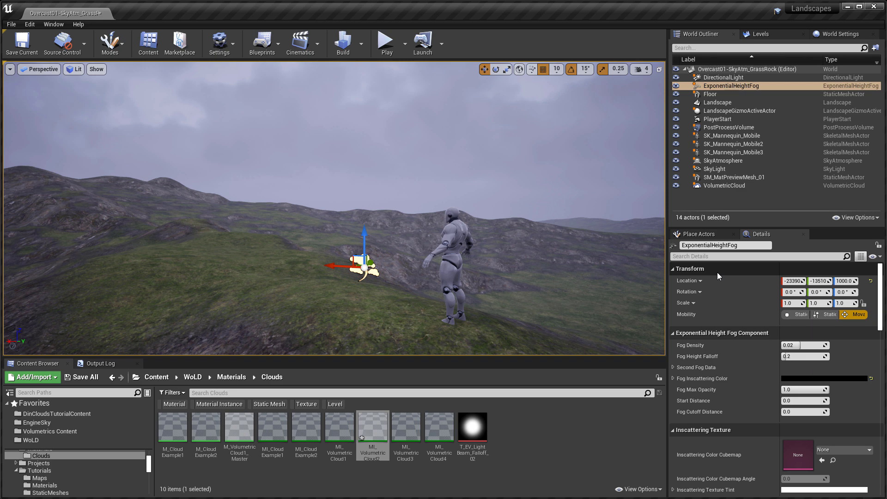
# Set the ExponentialHeightFog's Fog Density to 0.01 and check the effect over the landscape.
pyautogui.moveTo(584, 267)
pyautogui.mouseDown(button='right')
pyautogui.moveTo(392, 238)
pyautogui.moveTo(588, 264)
pyautogui.mouseUp(button='right')
pyautogui.click(813, 346)
pyautogui.write('.01')
pyautogui.press('Return')
pyautogui.moveTo(587, 269); pyautogui.dragTo(647, 263, button='right')
# Try a Fog Max Opacity of 0.5 on the ExponentialHeightFog and restore it to 1.0.
pyautogui.moveTo(590, 297); pyautogui.dragTo(558, 303, button='right')
pyautogui.click(806, 389)
pyautogui.write('0.5')
pyautogui.press('Return')
pyautogui.moveTo(647, 318); pyautogui.dragTo(668, 311, button='right')
pyautogui.click(812, 391)
pyautogui.write('.01')
pyautogui.press('Return')
pyautogui.moveTo(580, 311); pyautogui.dragTo(579, 311, button='right')
pyautogui.moveTo(580, 311); pyautogui.dragTo(605, 321, button='right')
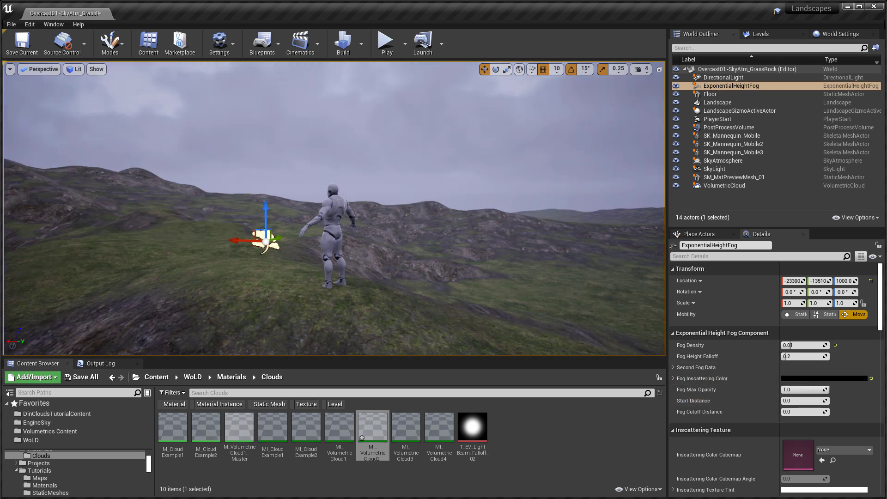
# Set the ExponentialHeightFog's Start Distance to 1000 and leave the Fog Height Falloff as it is.
pyautogui.click(797, 401)
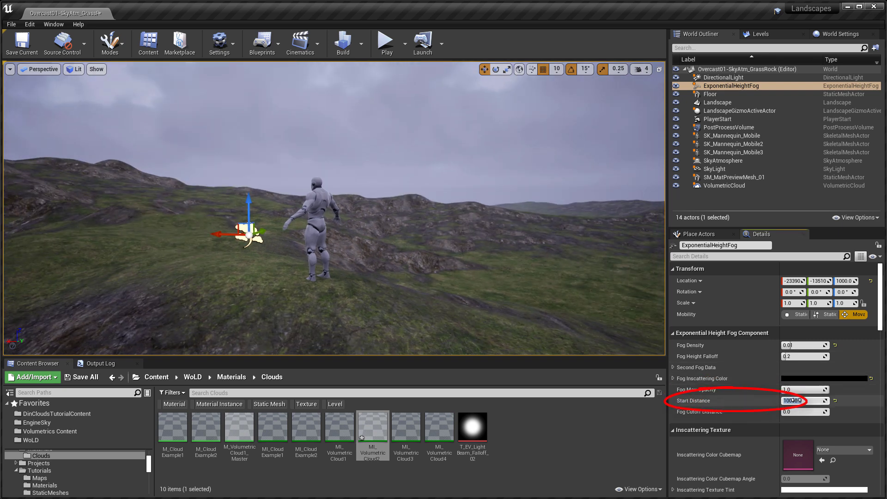
pyautogui.write('7000')
pyautogui.press('Return')
pyautogui.click(805, 356)
pyautogui.press('Return')
pyautogui.moveTo(619, 319); pyautogui.dragTo(570, 313, button='right')
# Play the level, run the mannequin across the hills to examine the fog, and stop the session.
pyautogui.hotkey('alt', 'p')
pyautogui.press('w')
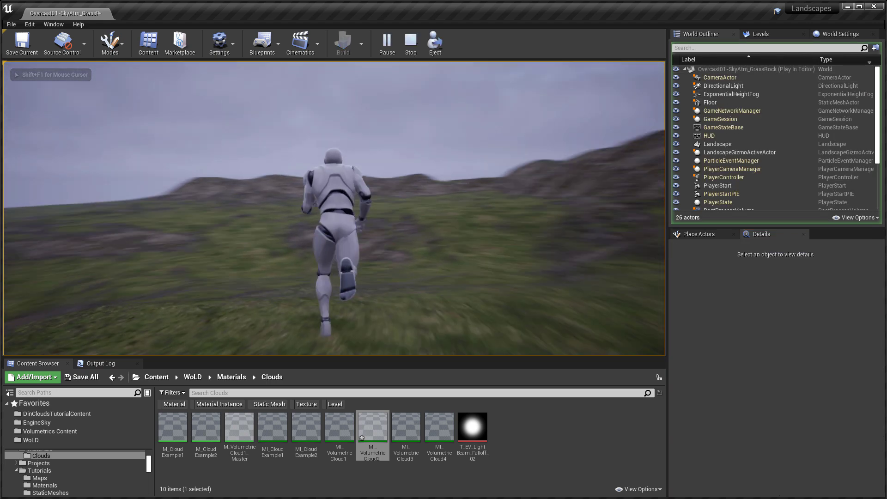
pyautogui.press('a')
pyautogui.press('w')
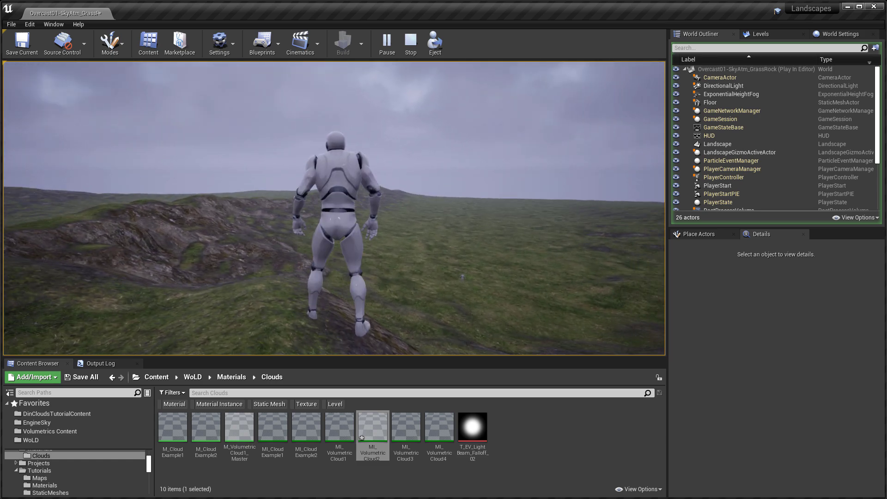
pyautogui.press('Escape')
# Select the PostProcessVolume and expand the White Balance section of its Color Grading settings.
pyautogui.moveTo(321, 257); pyautogui.dragTo(291, 221, button='right')
pyautogui.click(729, 127)
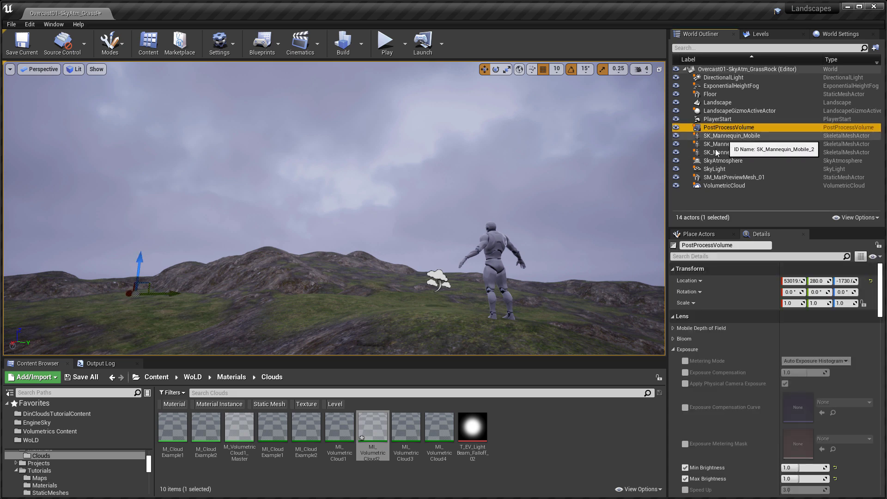
pyautogui.scroll(-6, 764, 345)
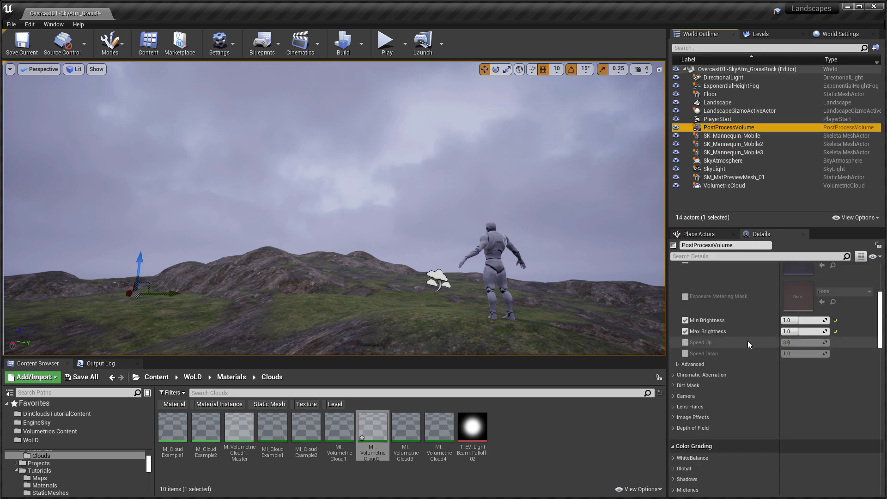
pyautogui.scroll(-5, 748, 340)
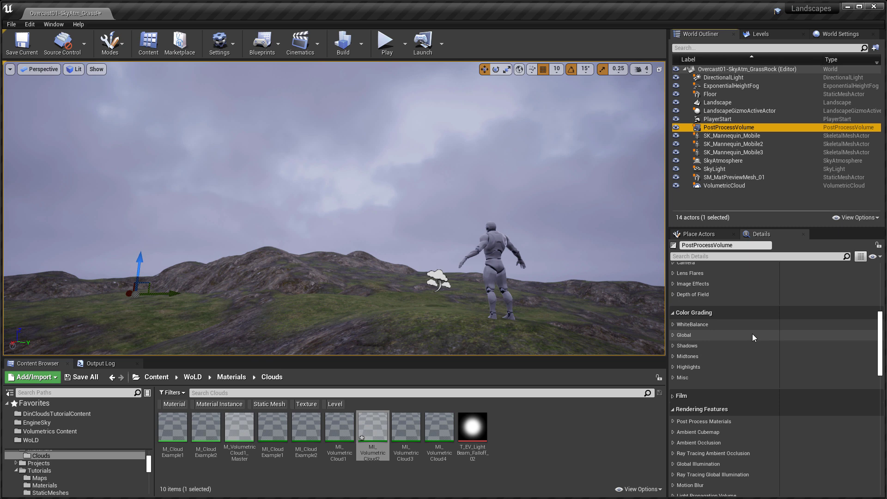
pyautogui.click(687, 324)
pyautogui.scroll(-2, 703, 325)
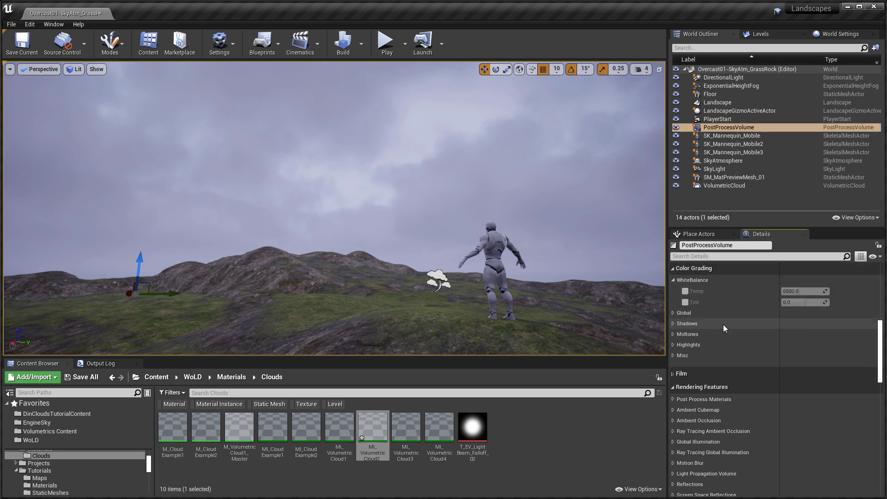
# Expand the Global color grading section with its Saturation, Contrast, Gamma, Gain and Offset color wheels.
pyautogui.click(675, 314)
pyautogui.click(678, 324)
pyautogui.scroll(-1, 679, 323)
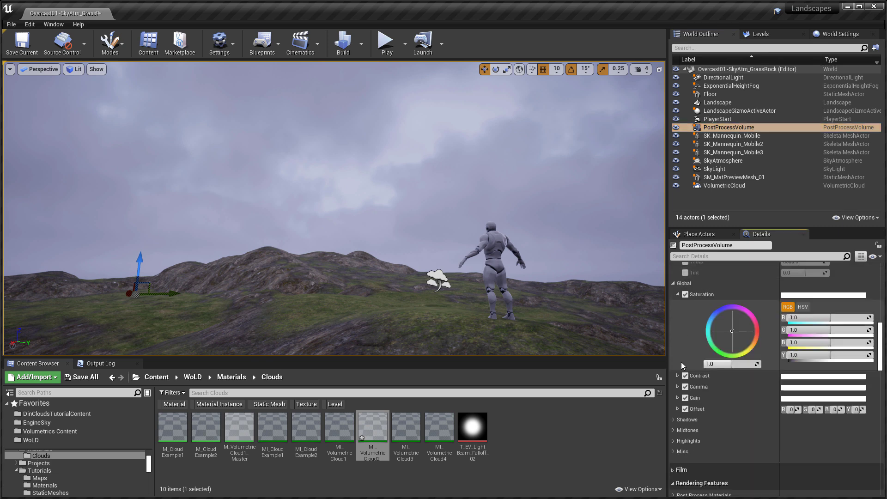
pyautogui.click(678, 376)
pyautogui.scroll(-2, 681, 377)
pyautogui.click(678, 414)
pyautogui.scroll(-4, 678, 414)
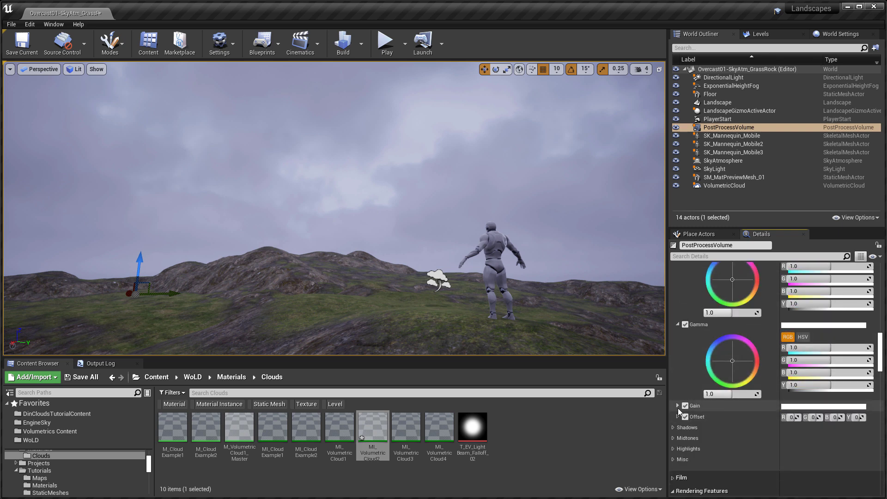
pyautogui.click(678, 409)
pyautogui.scroll(-4, 682, 401)
pyautogui.click(679, 398)
pyautogui.scroll(12, 680, 400)
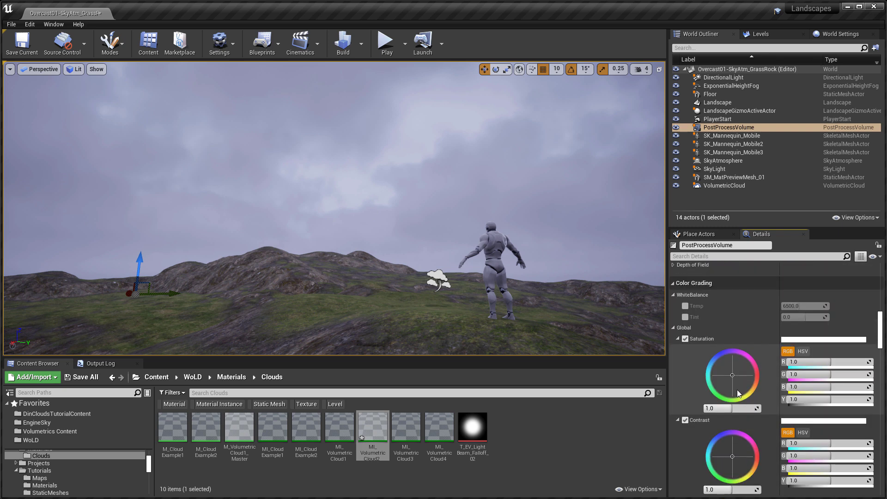
# Set the PostProcessVolume's Global Saturation to 0.9.
pyautogui.click(732, 409)
pyautogui.write('2')
pyautogui.press('Return')
pyautogui.write('0.9')
pyautogui.press('Return')
# Try a Global Contrast of 0.9 and settle on 0.95.
pyautogui.scroll(-5, 738, 399)
pyautogui.click(734, 388)
pyautogui.write('0.9')
pyautogui.press('Return')
pyautogui.write('0.95')
pyautogui.press('Return')
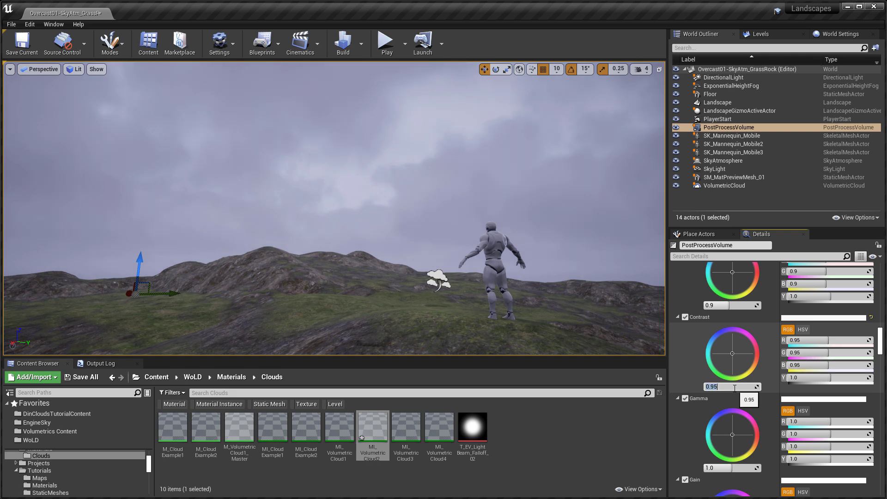
# Try a Global Gamma of 1.1 and restore it to 1.
pyautogui.scroll(-4, 735, 388)
pyautogui.click(723, 381)
pyautogui.write('1.1')
pyautogui.press('Return')
pyautogui.write('1')
pyautogui.press('Return')
# Try a Global Gain of 1.1 and restore it to 1.
pyautogui.scroll(-2, 727, 426)
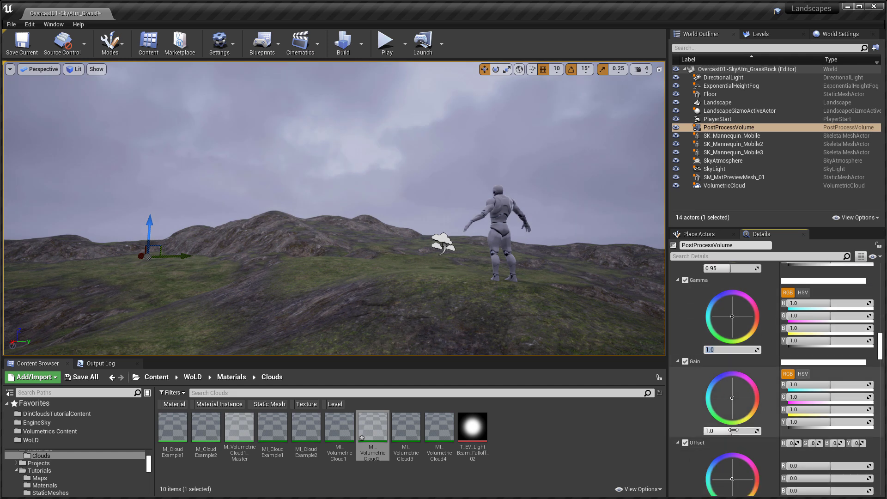
pyautogui.scroll(3, 728, 416)
pyautogui.click(728, 315)
pyautogui.scroll(1, 728, 315)
pyautogui.scroll(-2, 728, 316)
pyautogui.click(727, 433)
pyautogui.scroll(-1, 728, 430)
pyautogui.write('1.1')
pyautogui.click(726, 389)
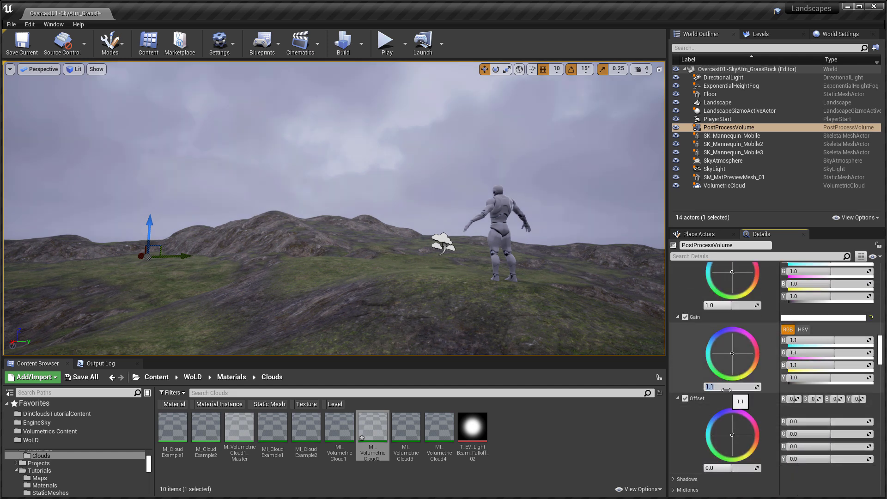
pyautogui.write('1')
pyautogui.press('Return')
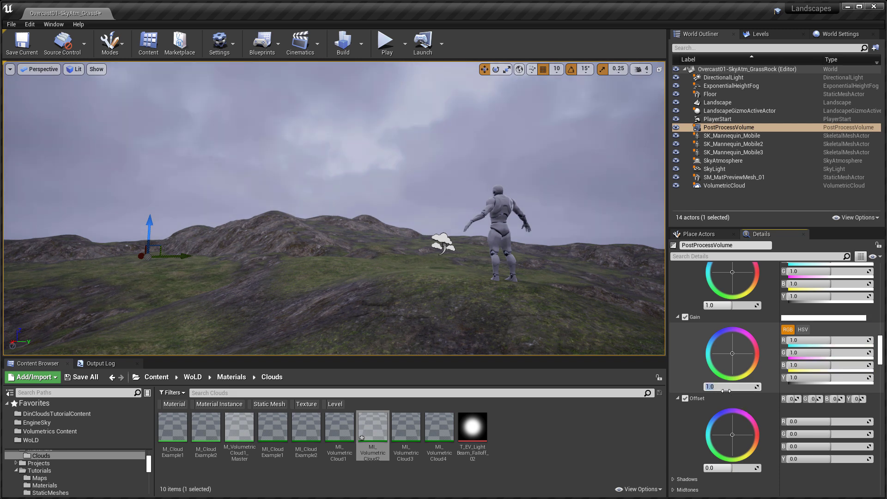
# Try lowering the Global Gamma's blue channel to 0.91, and reset the Global Saturation and Contrast to 1.0.
pyautogui.scroll(2, 786, 411)
pyautogui.moveTo(839, 393); pyautogui.dragTo(826, 371)
pyautogui.moveTo(600, 277); pyautogui.dragTo(571, 298, button='right')
pyautogui.press('w')
pyautogui.press('d')
pyautogui.moveTo(838, 315); pyautogui.dragTo(825, 314)
pyautogui.scroll(5, 844, 394)
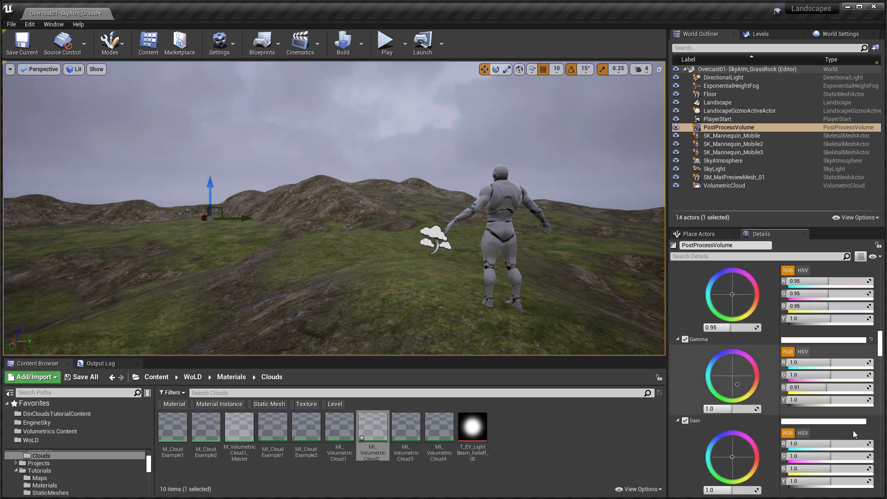
pyautogui.scroll(1, 843, 394)
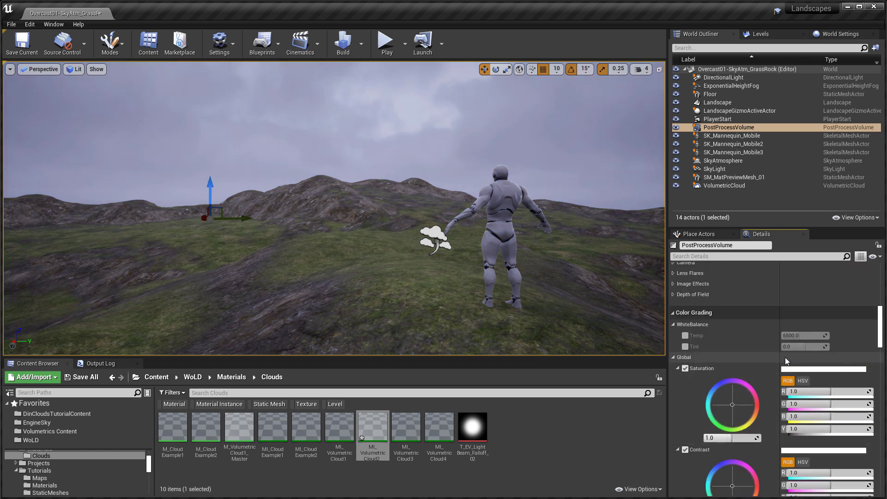